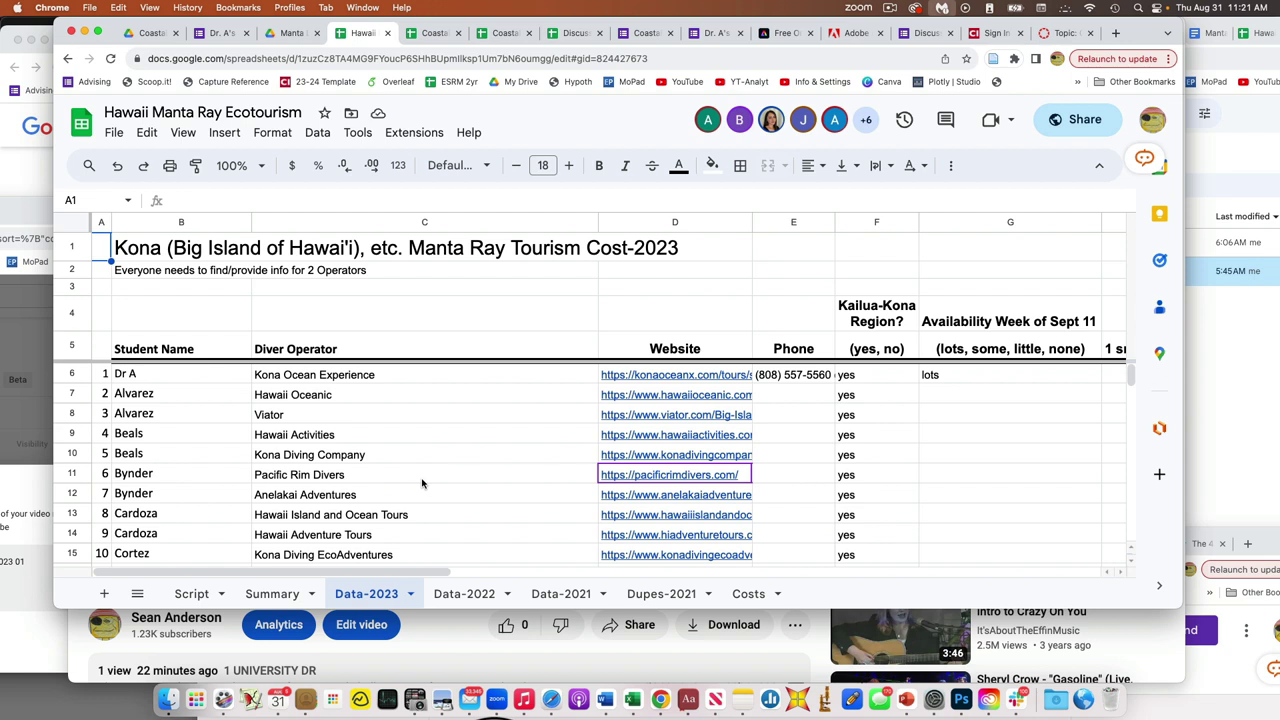
pyautogui.press('Down')
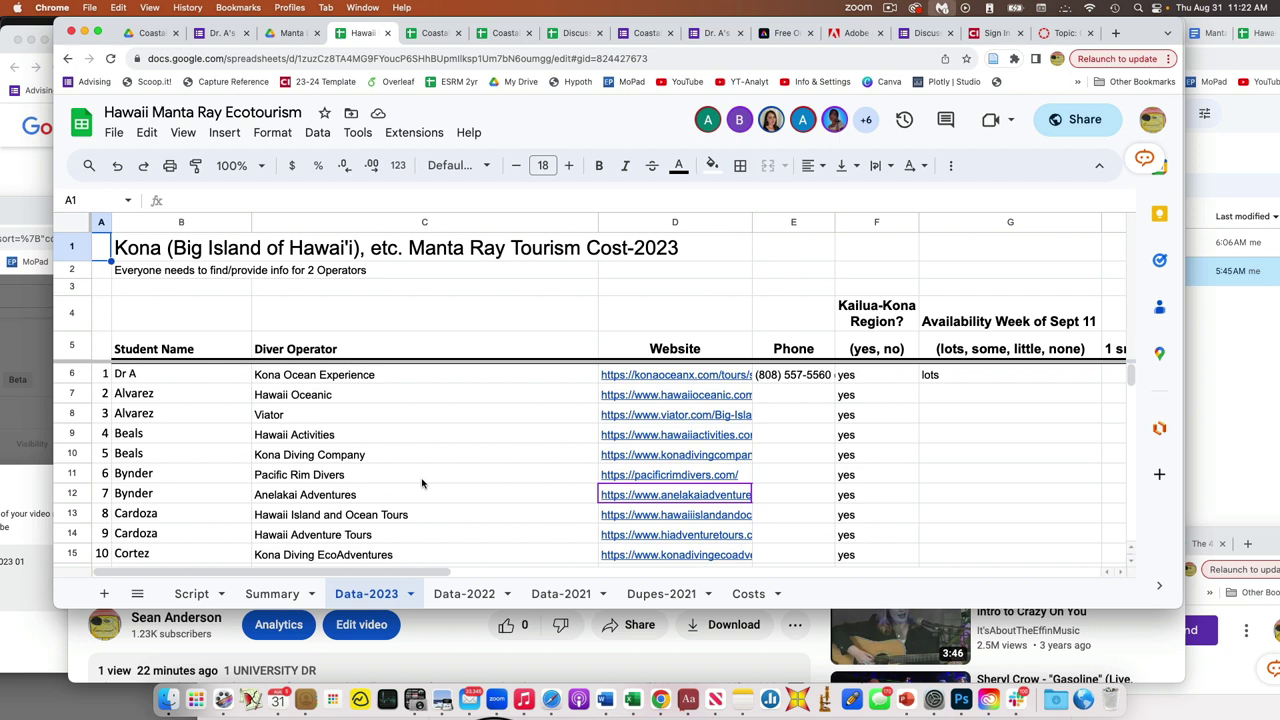
pyautogui.scroll(-2, 463, 472)
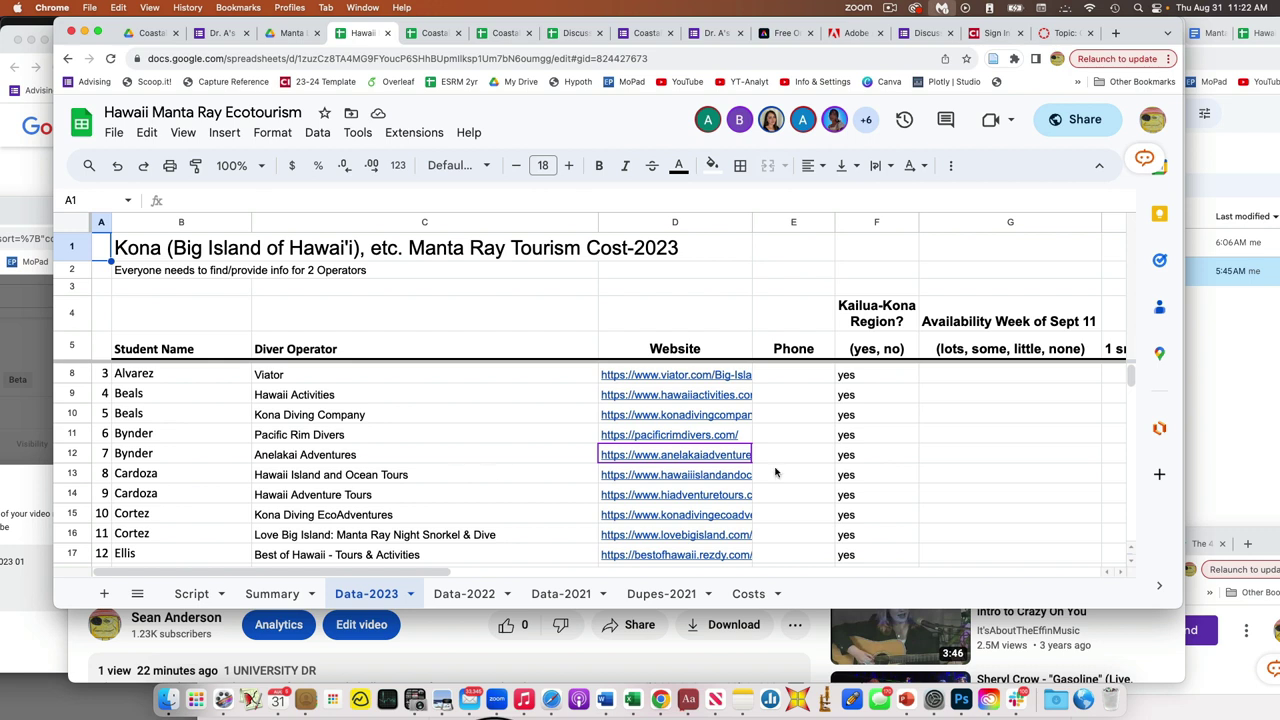
pyautogui.click(985, 470)
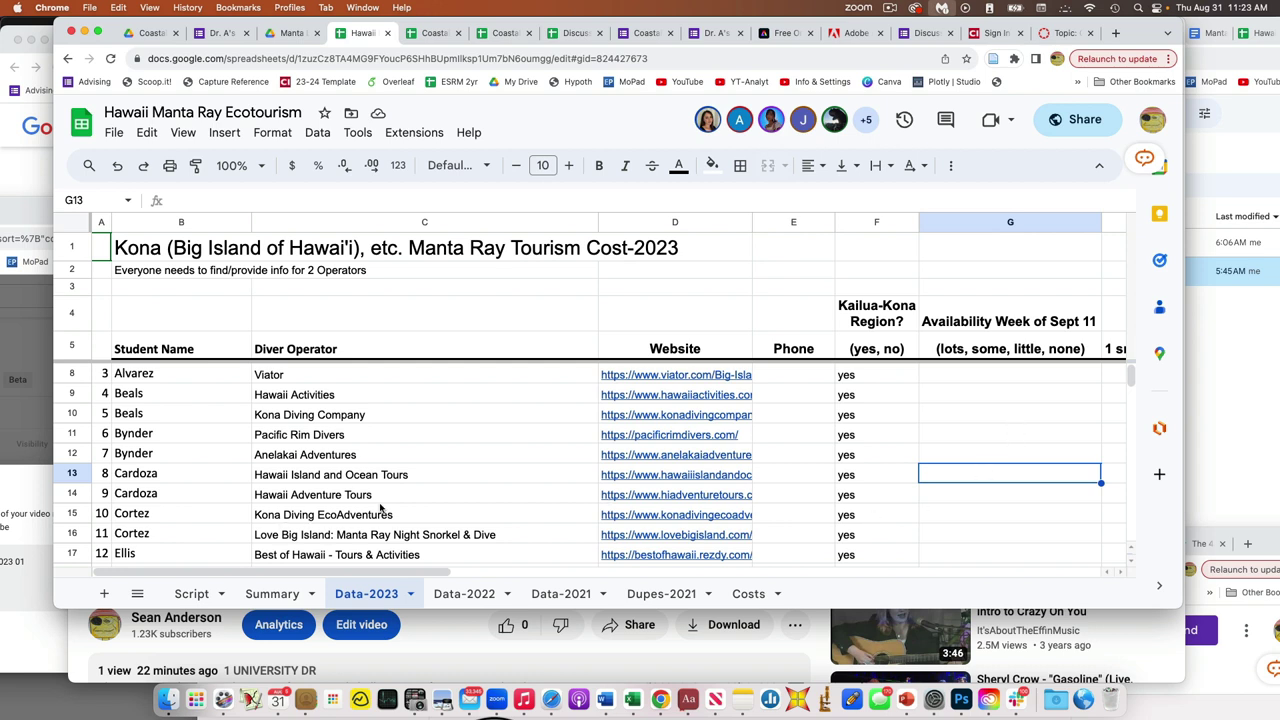
# Look over the student name column and the sample entry in row 6 of Data-2023, glancing at the Data-2021 sheet for comparison.
pyautogui.click(196, 222)
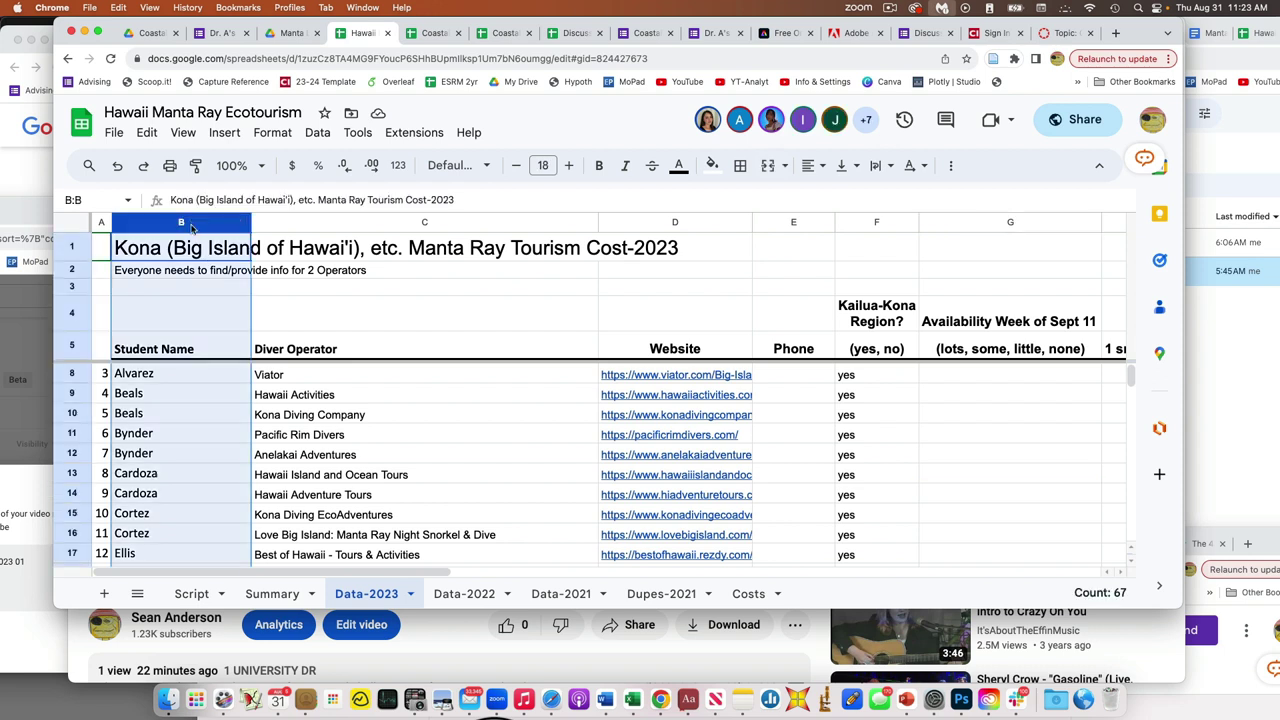
pyautogui.scroll(1, 192, 368)
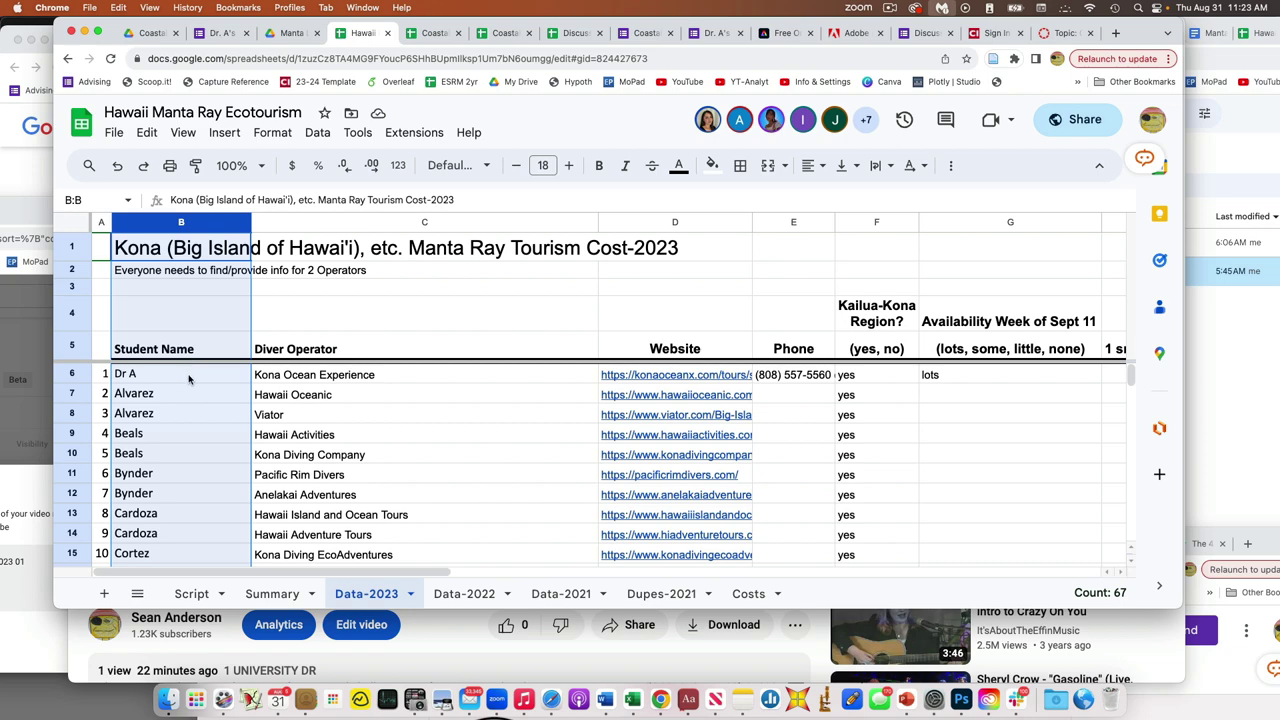
pyautogui.click(76, 376)
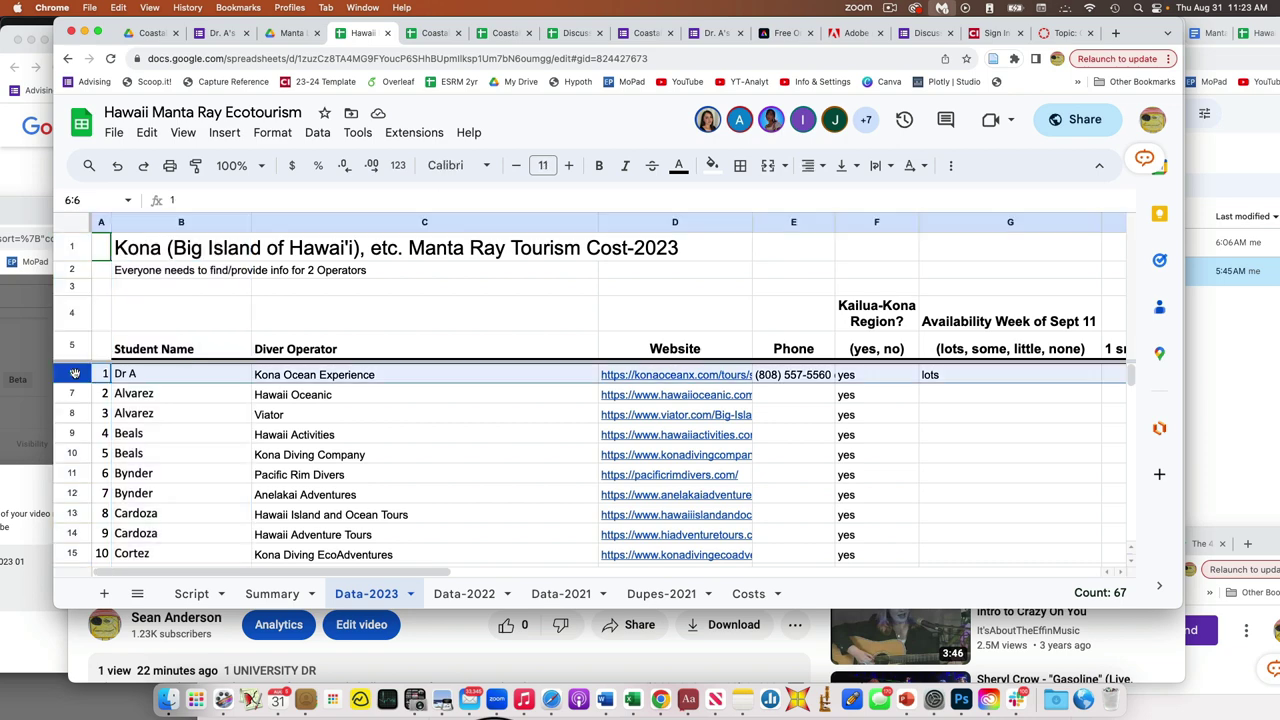
pyautogui.click(561, 595)
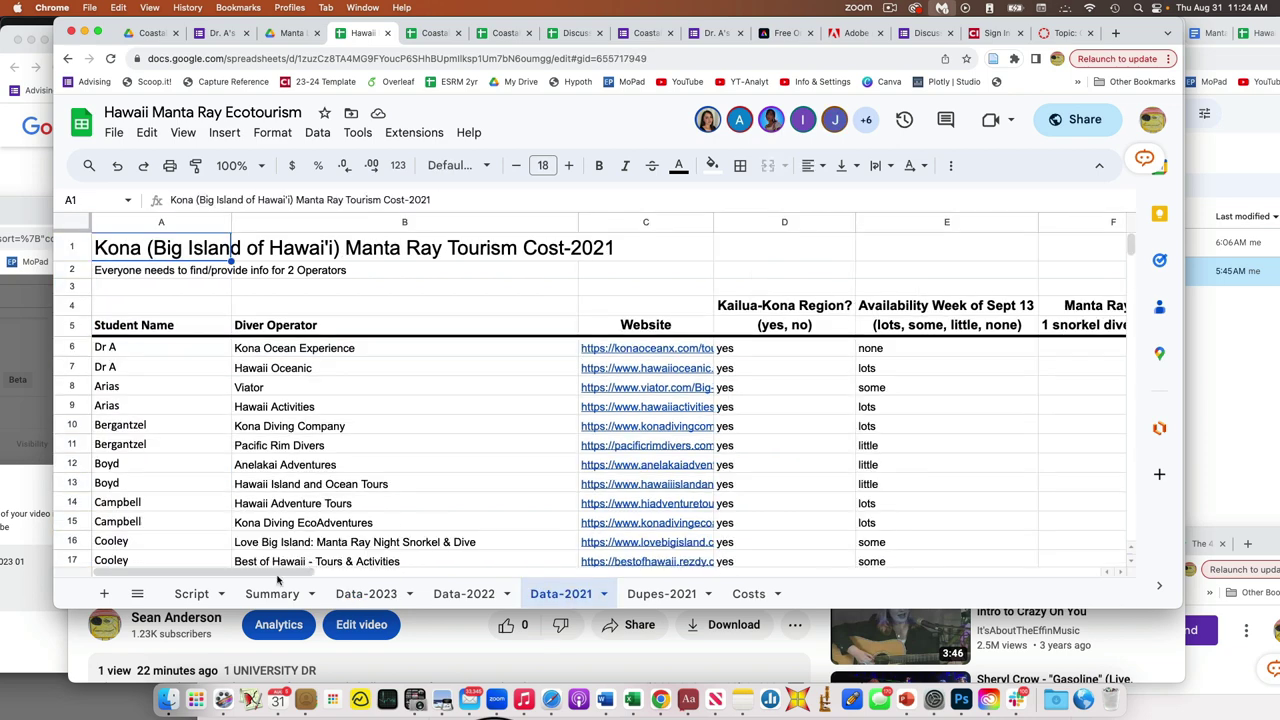
pyautogui.click(361, 595)
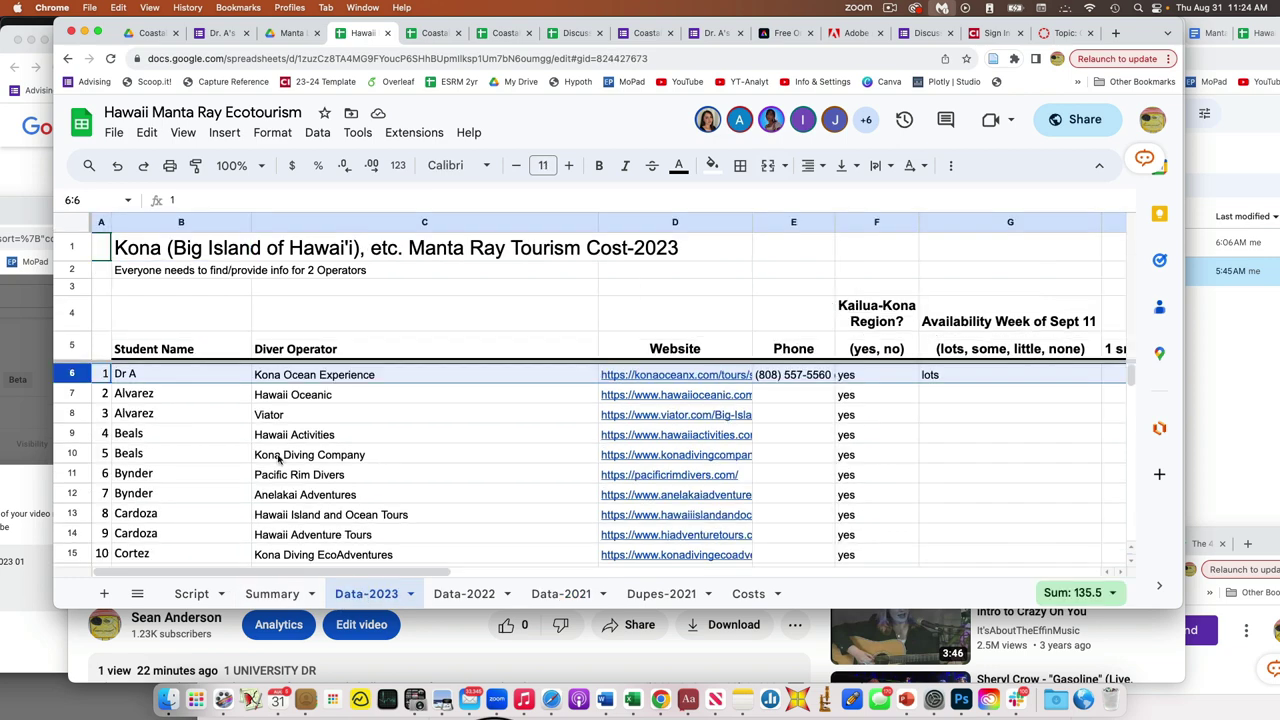
# Review the Diver Operator, Website, Phone and Kailua-Kona Region columns of the Data-2023 sheet.
pyautogui.click(314, 222)
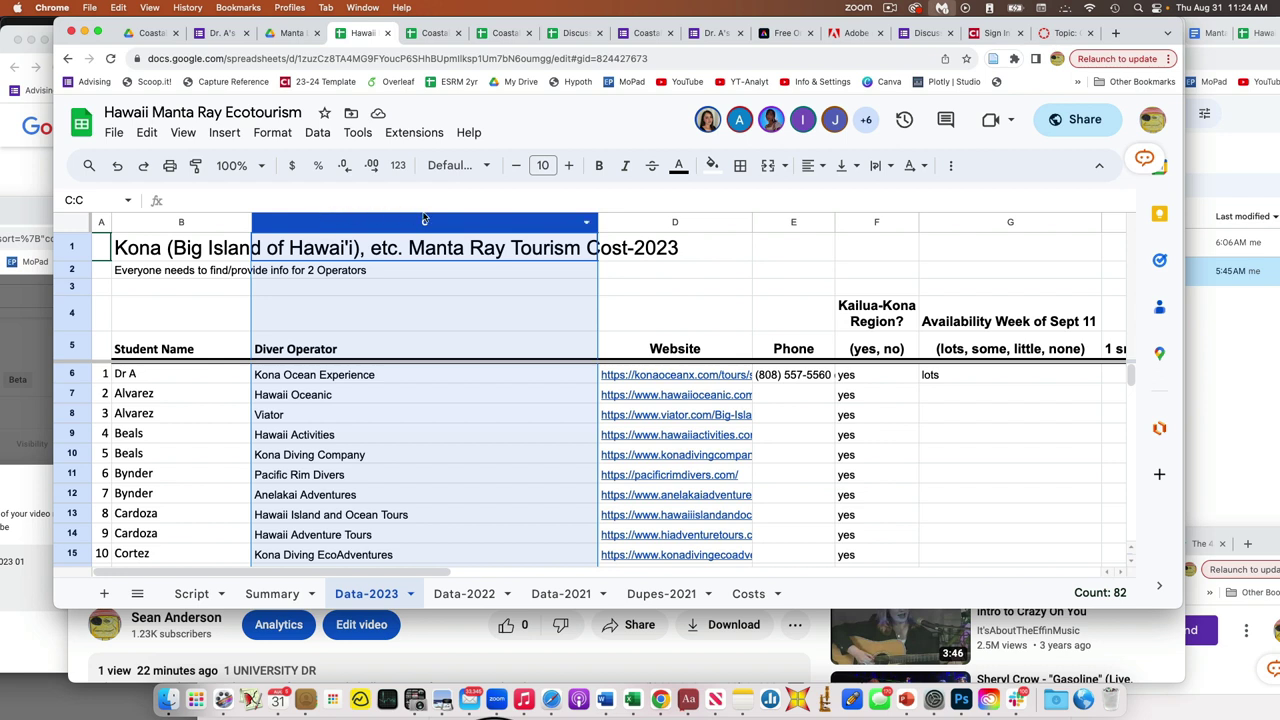
pyautogui.click(630, 216)
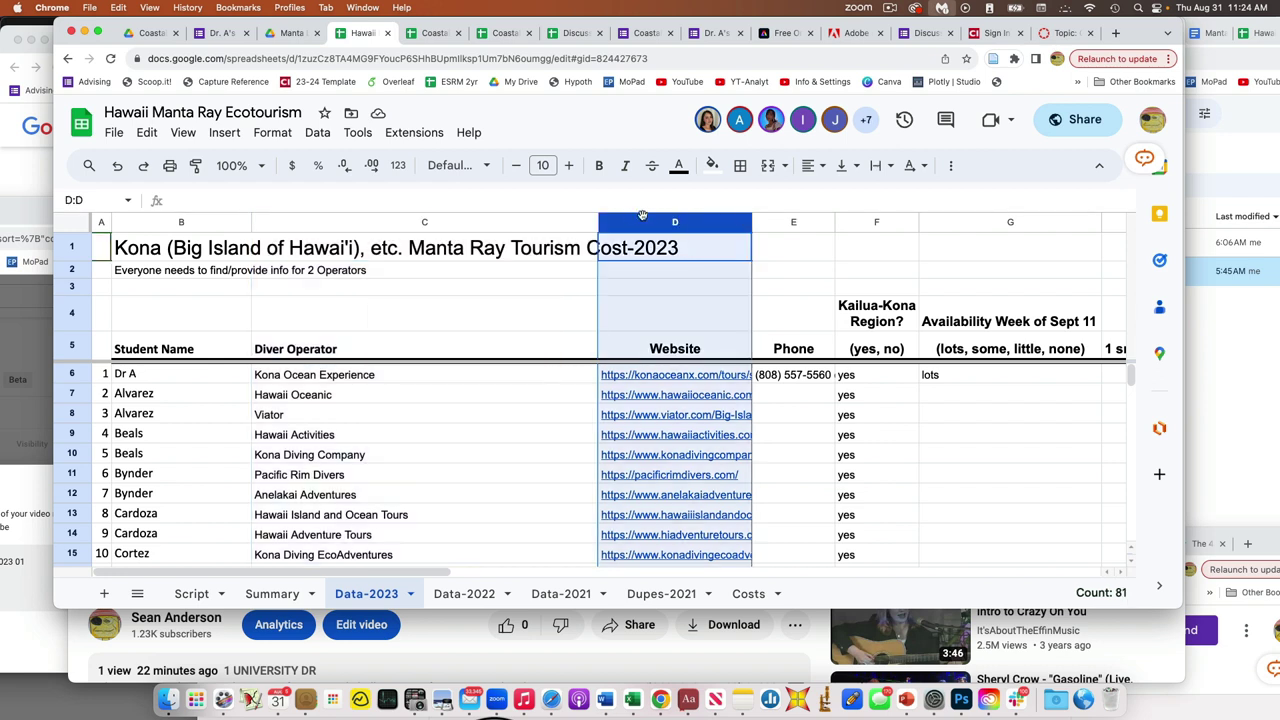
pyautogui.click(793, 222)
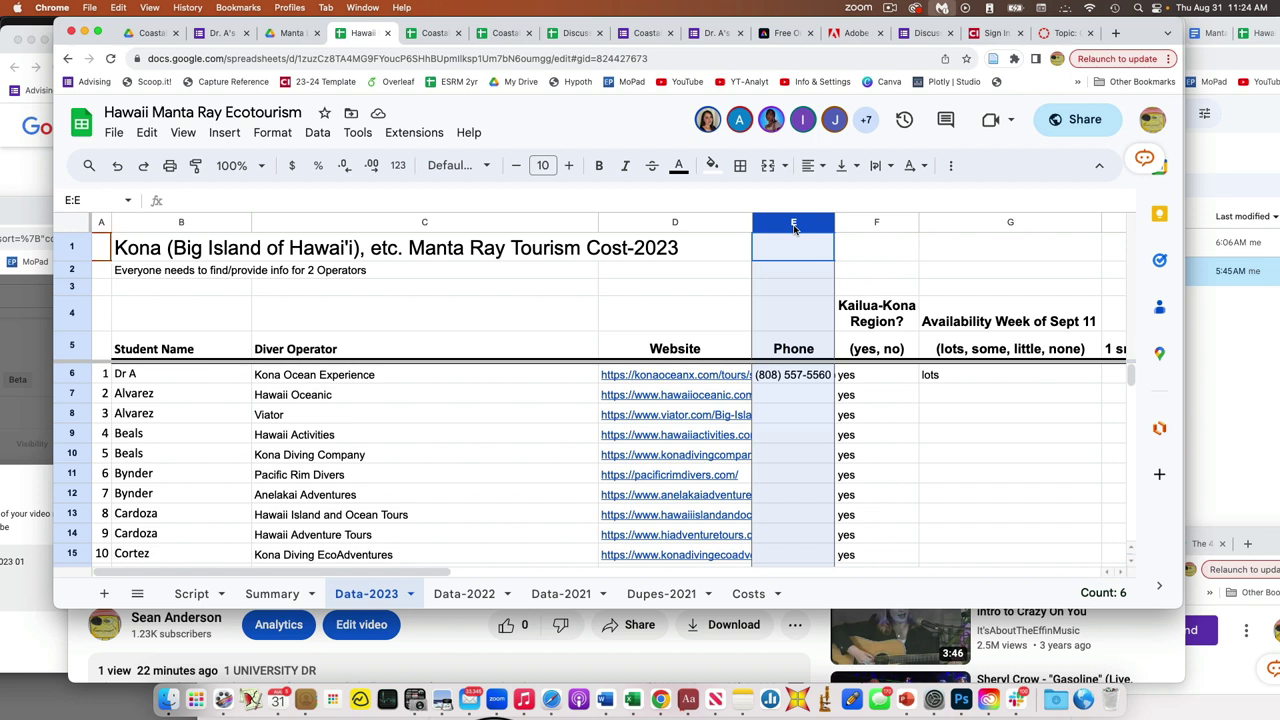
pyautogui.hscroll(10, 793, 228)
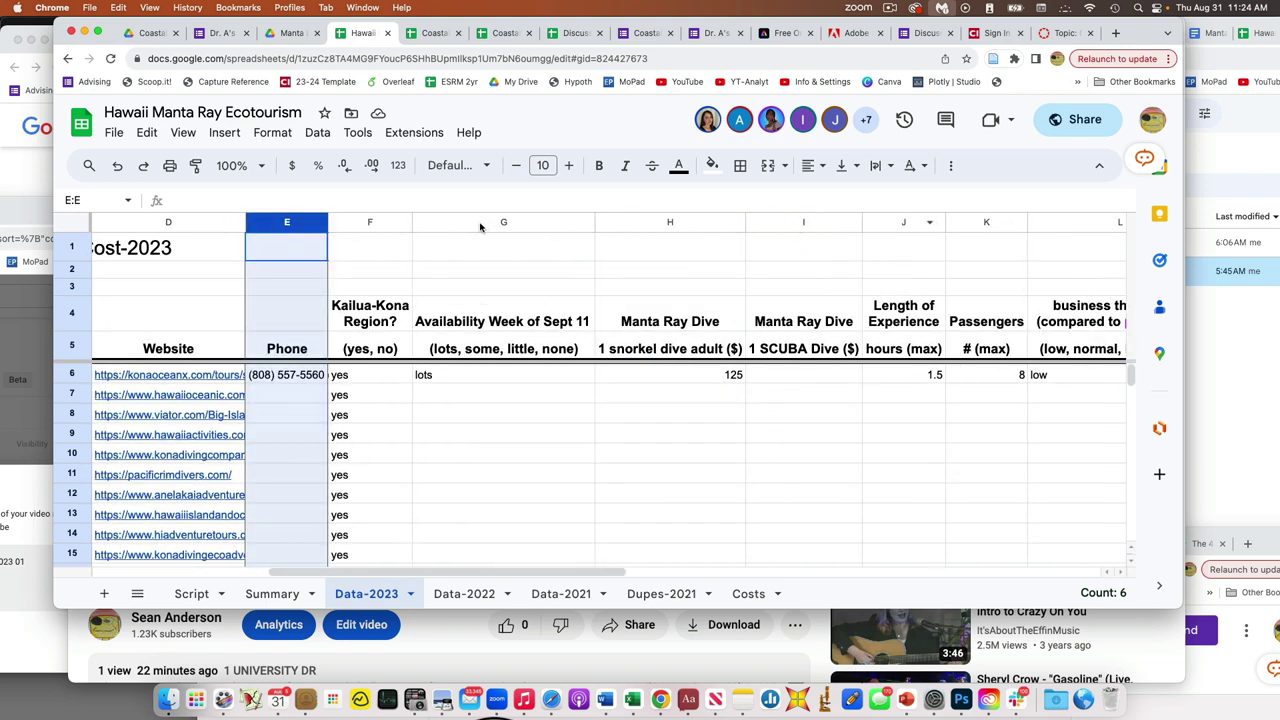
pyautogui.click(378, 216)
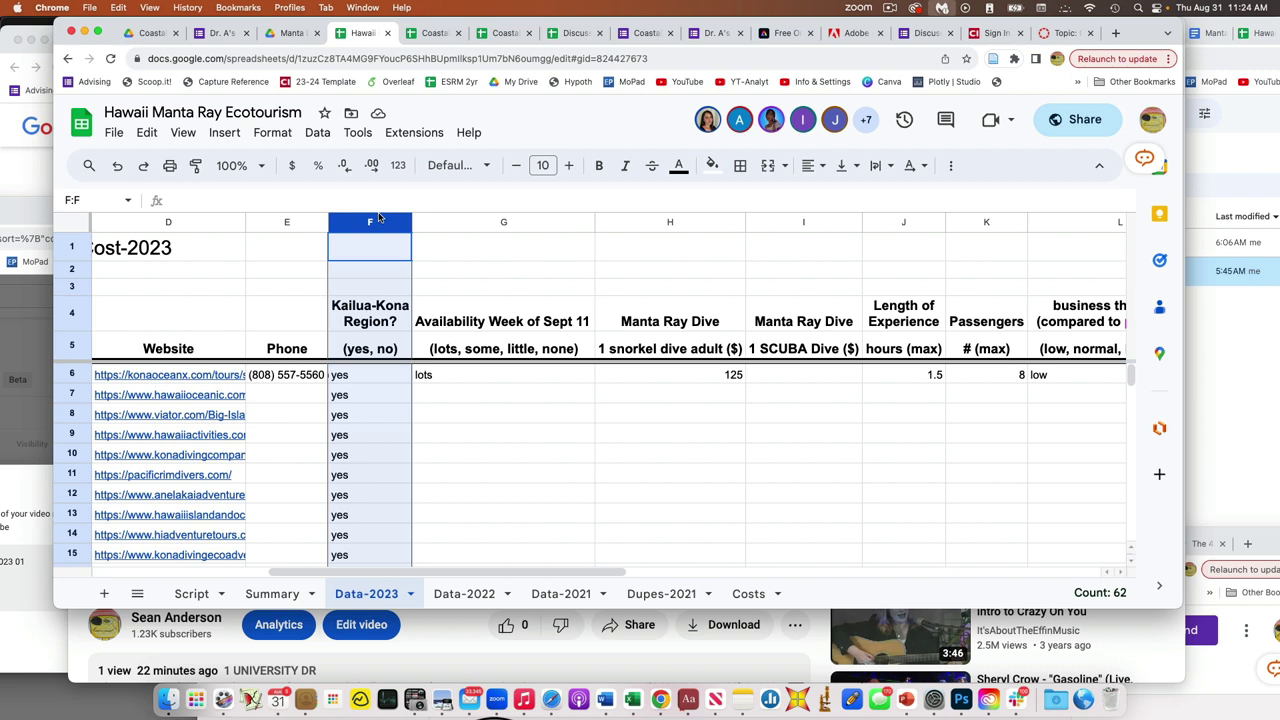
# Examine the Availability Week of Sept 11 column, including its sample entry in row 6 and the answer options in its header.
pyautogui.click(482, 222)
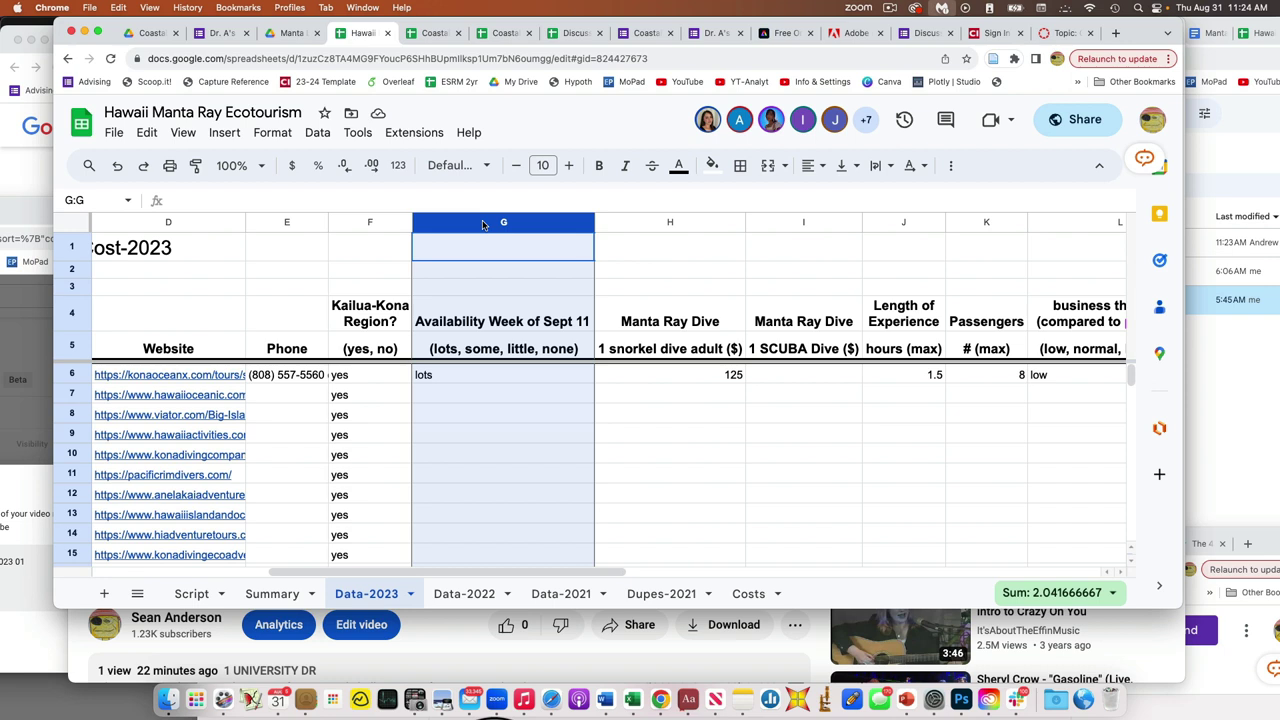
pyautogui.click(511, 374)
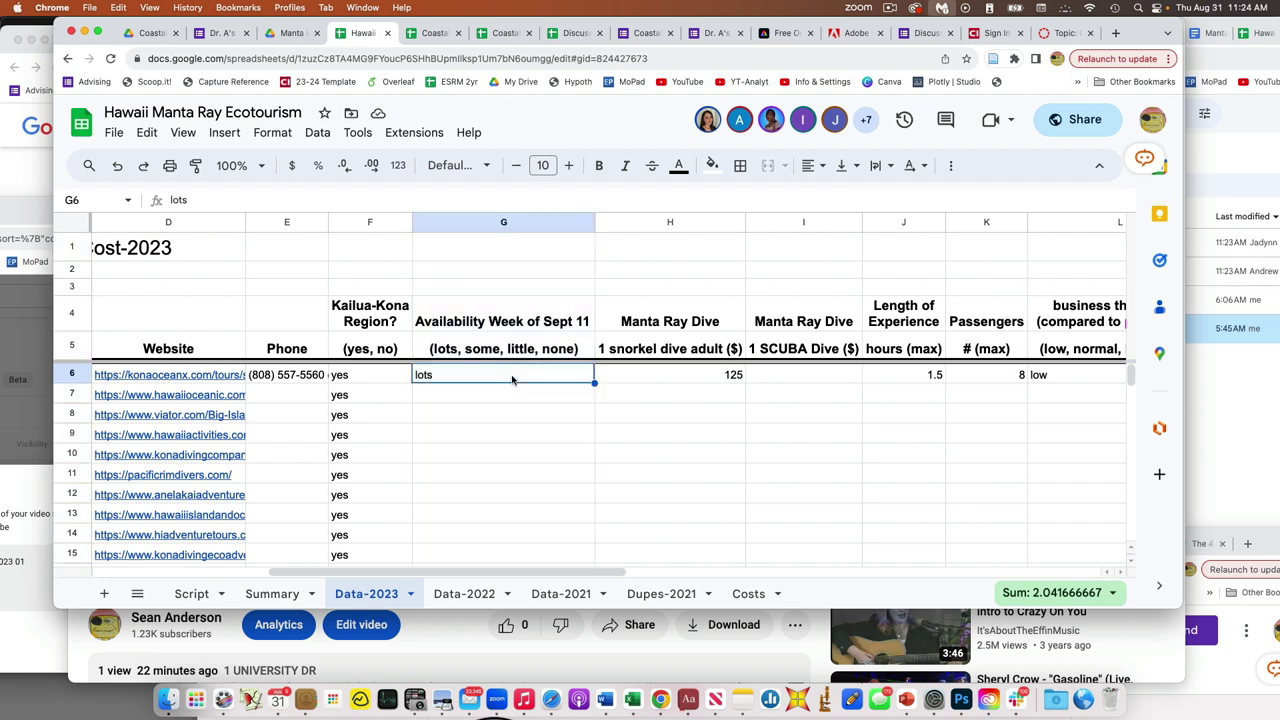
pyautogui.click(489, 354)
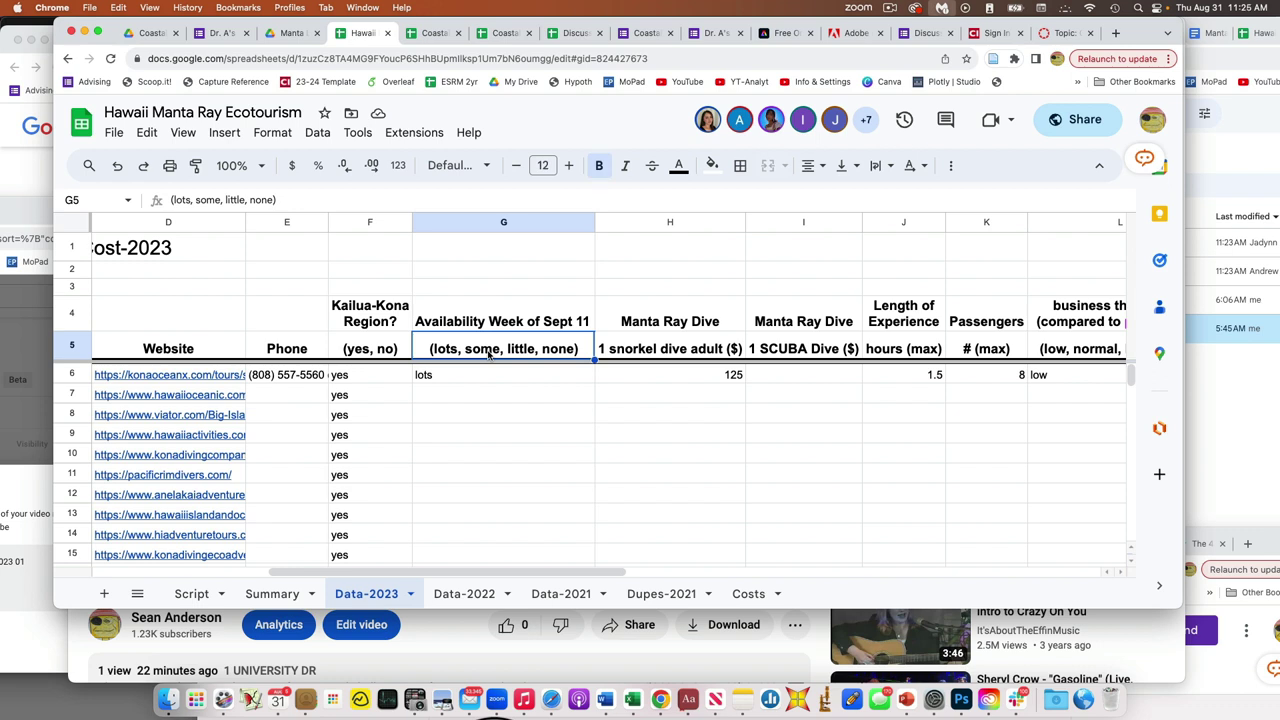
pyautogui.click(540, 324)
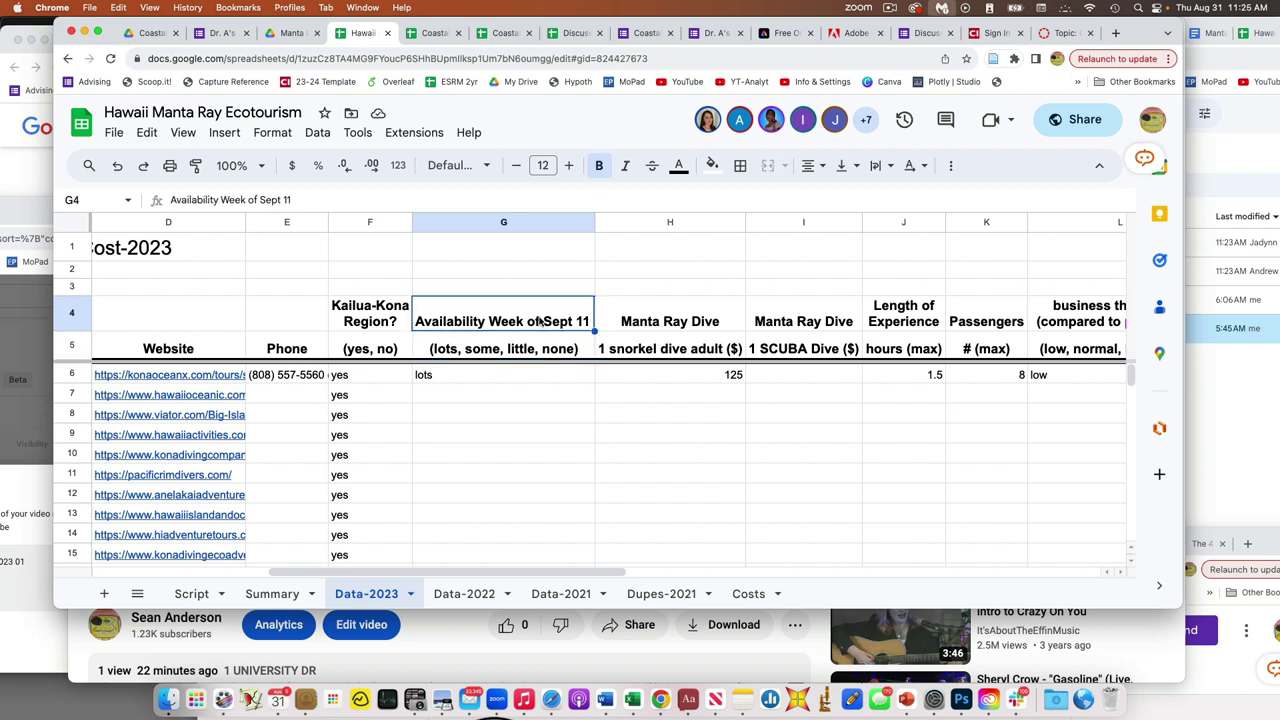
pyautogui.click(533, 350)
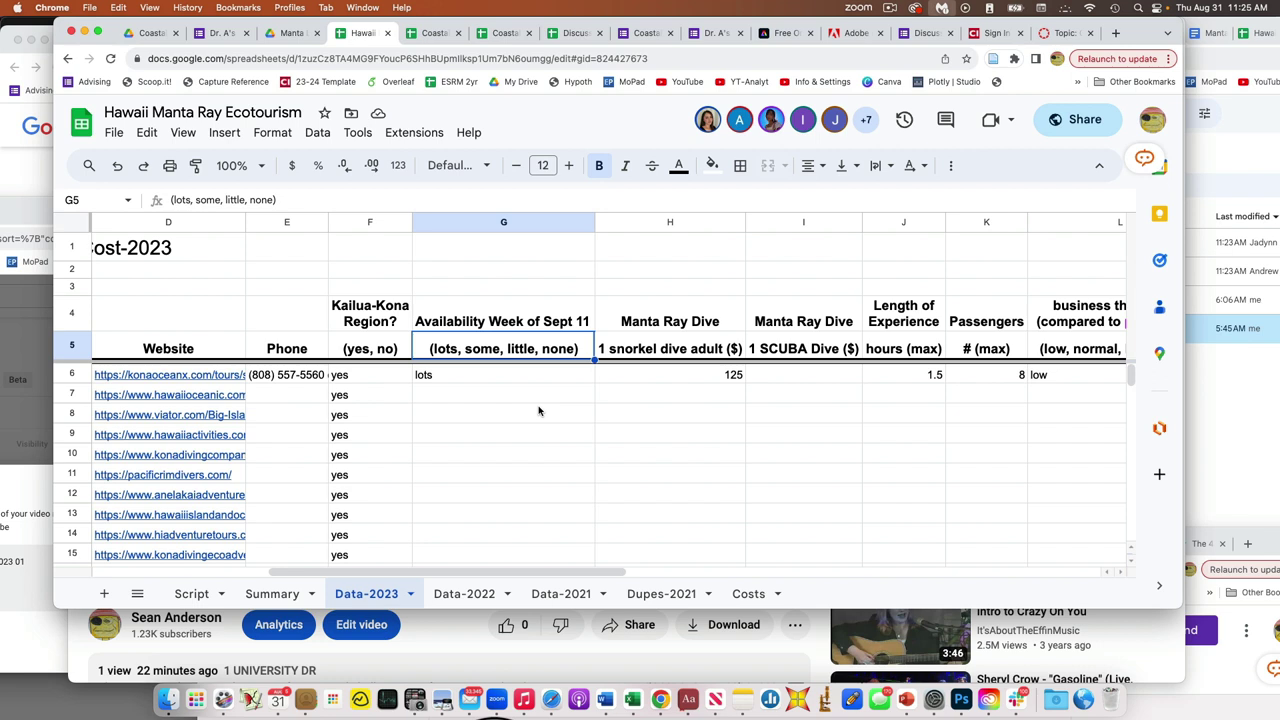
# Inspect row 6's cells for snorkel dive price, SCUBA dive price, length of experience and maximum passengers.
pyautogui.click(680, 382)
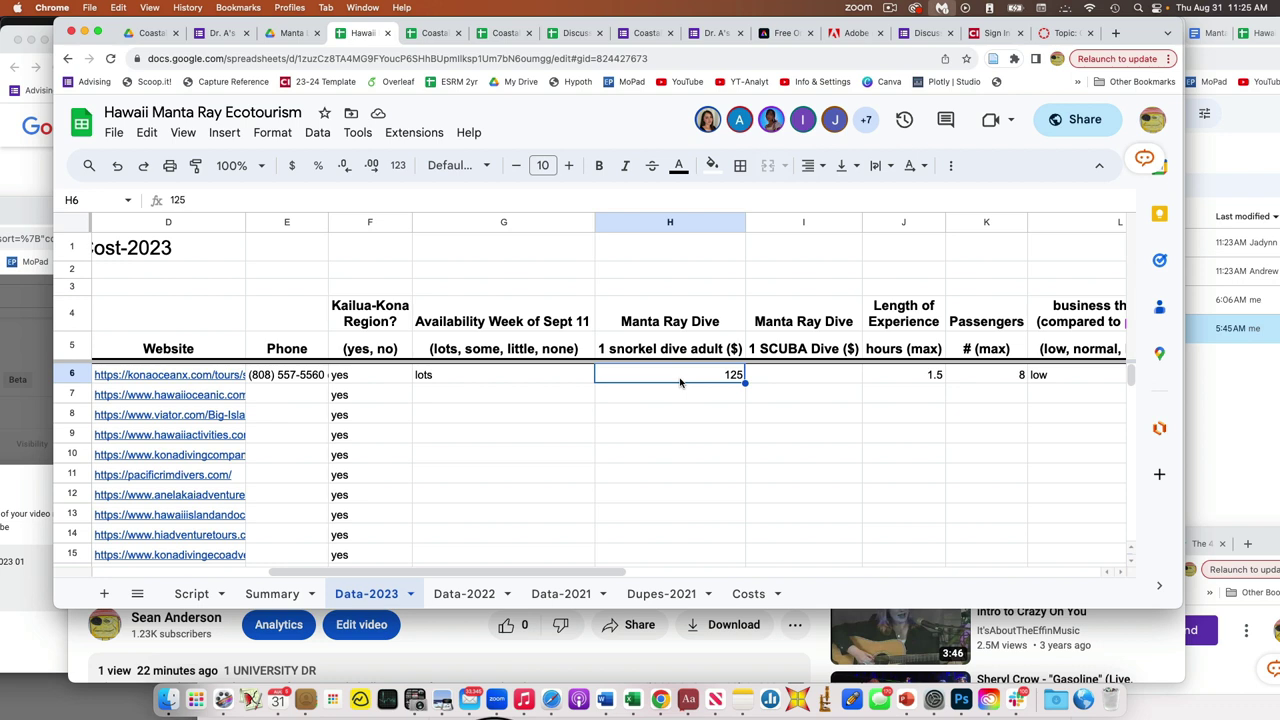
pyautogui.click(802, 376)
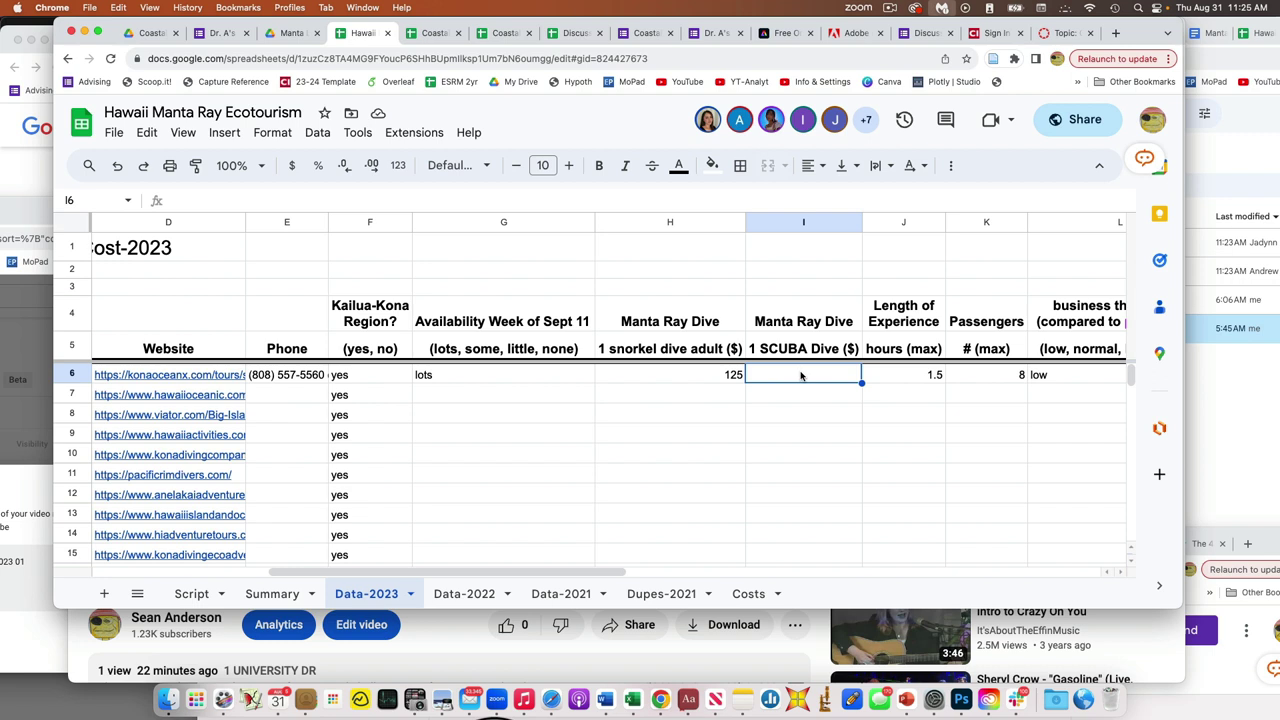
pyautogui.hscroll(5, 801, 375)
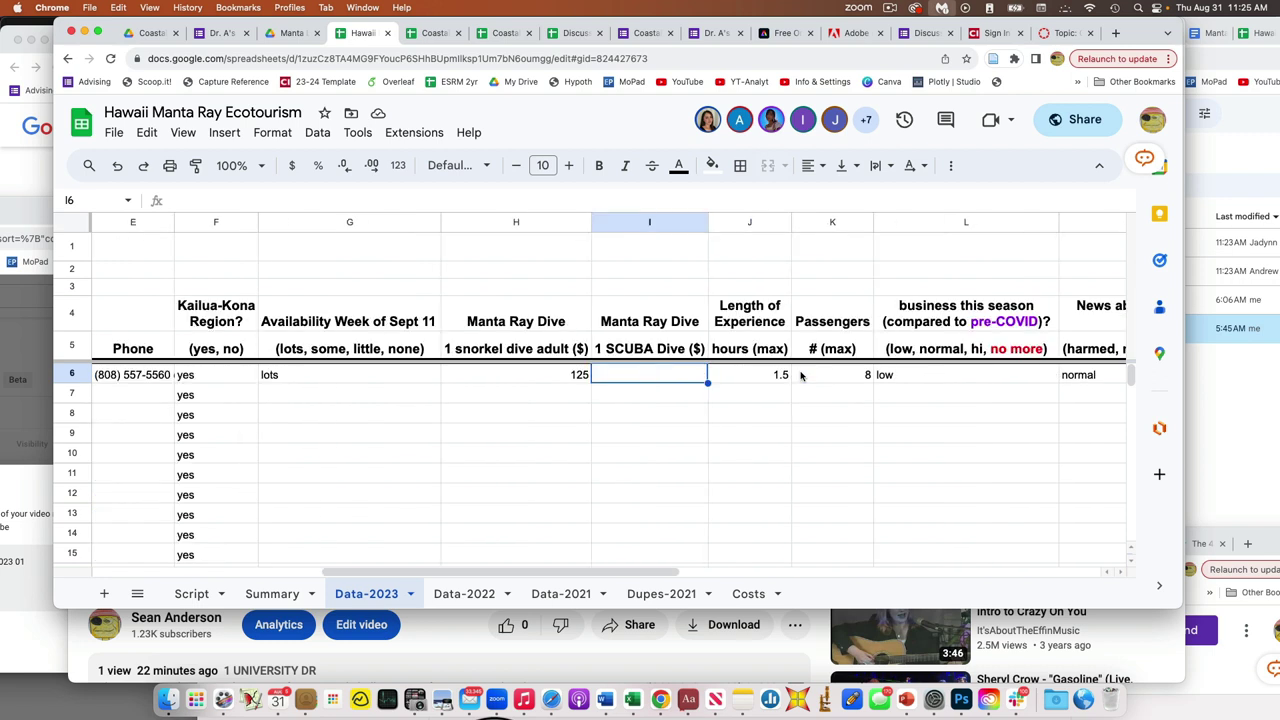
pyautogui.click(681, 386)
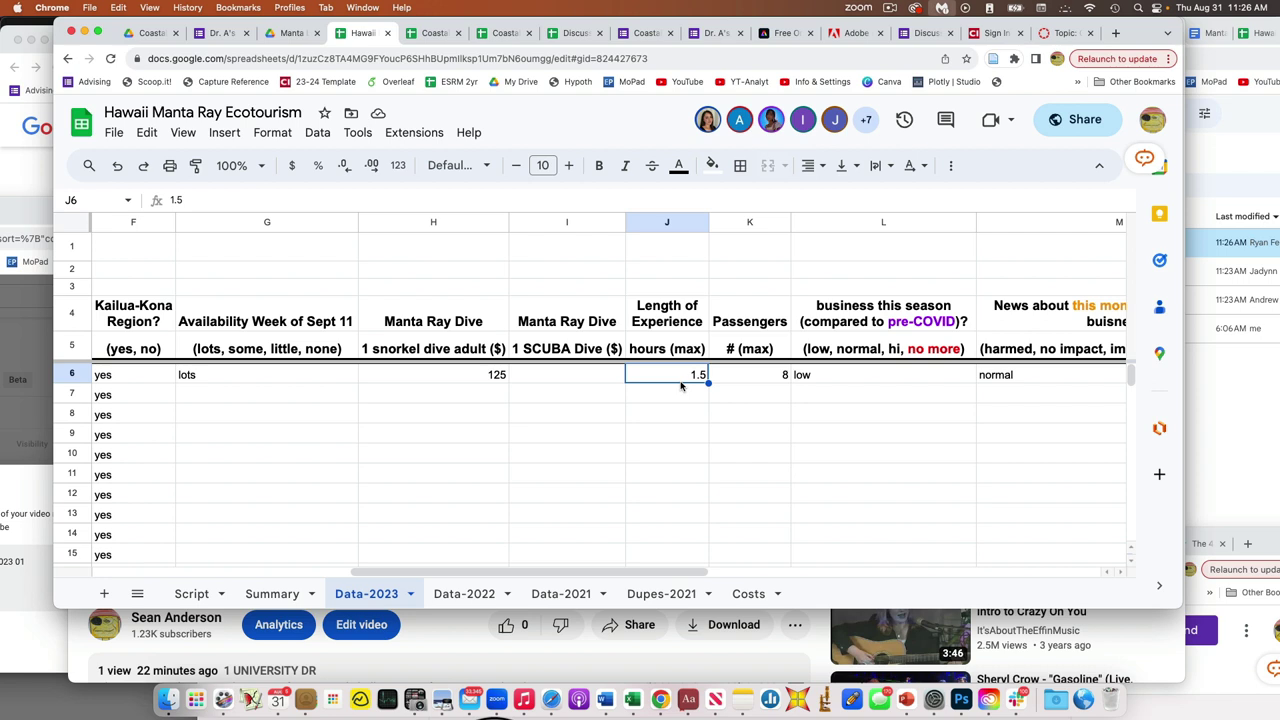
pyautogui.press('Right')
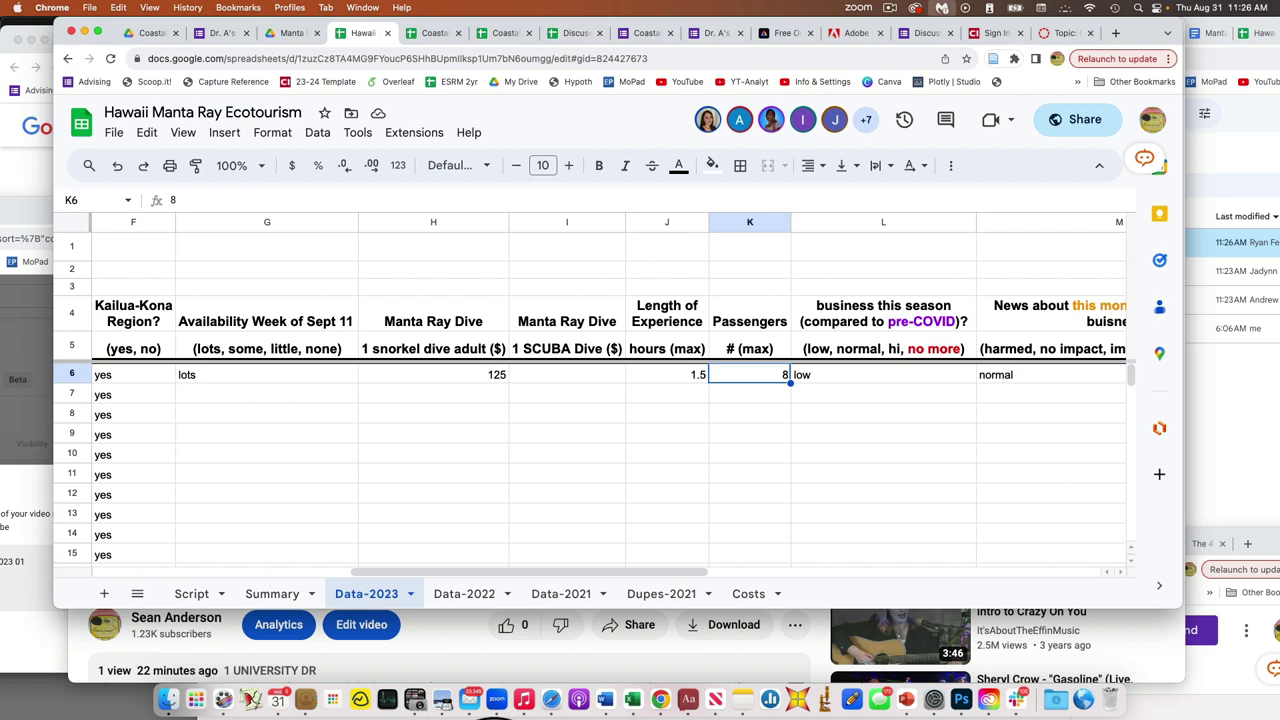
# Examine the columns on business this season, the fires' impact on business, and Kailua-Kona manta tourism in September.
pyautogui.press('Right')
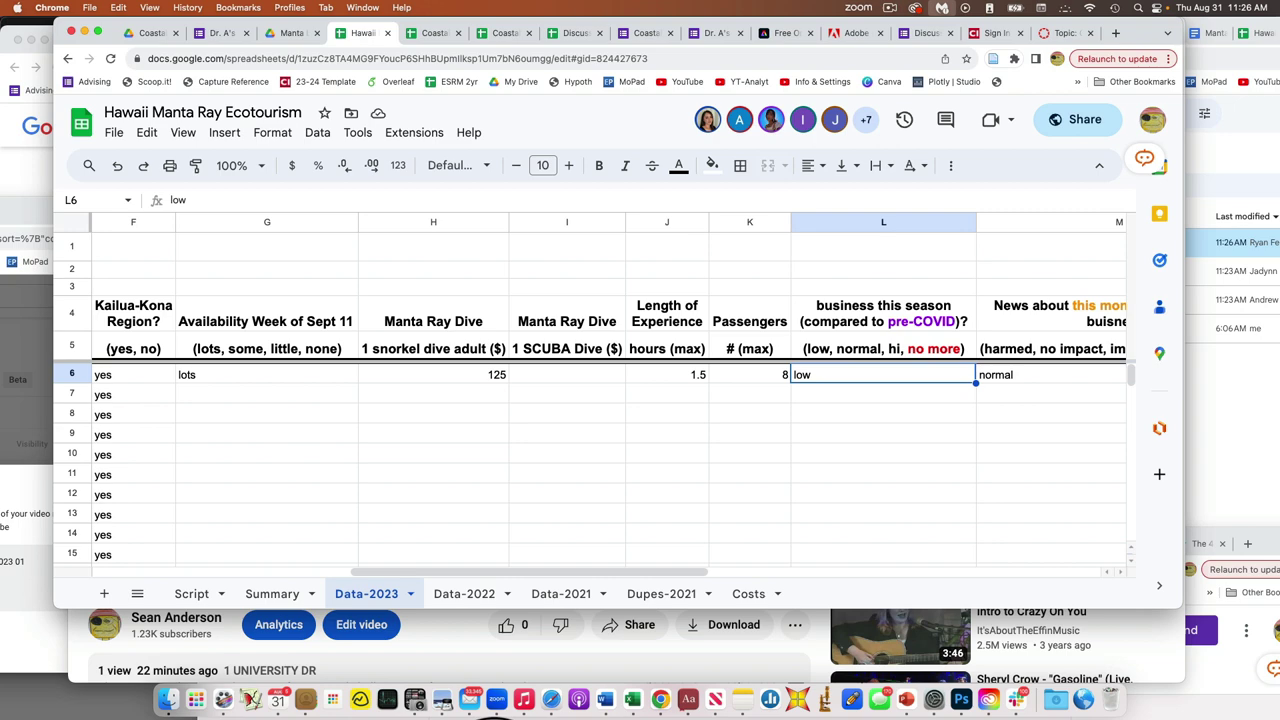
pyautogui.press('Right')
pyautogui.press('Right')
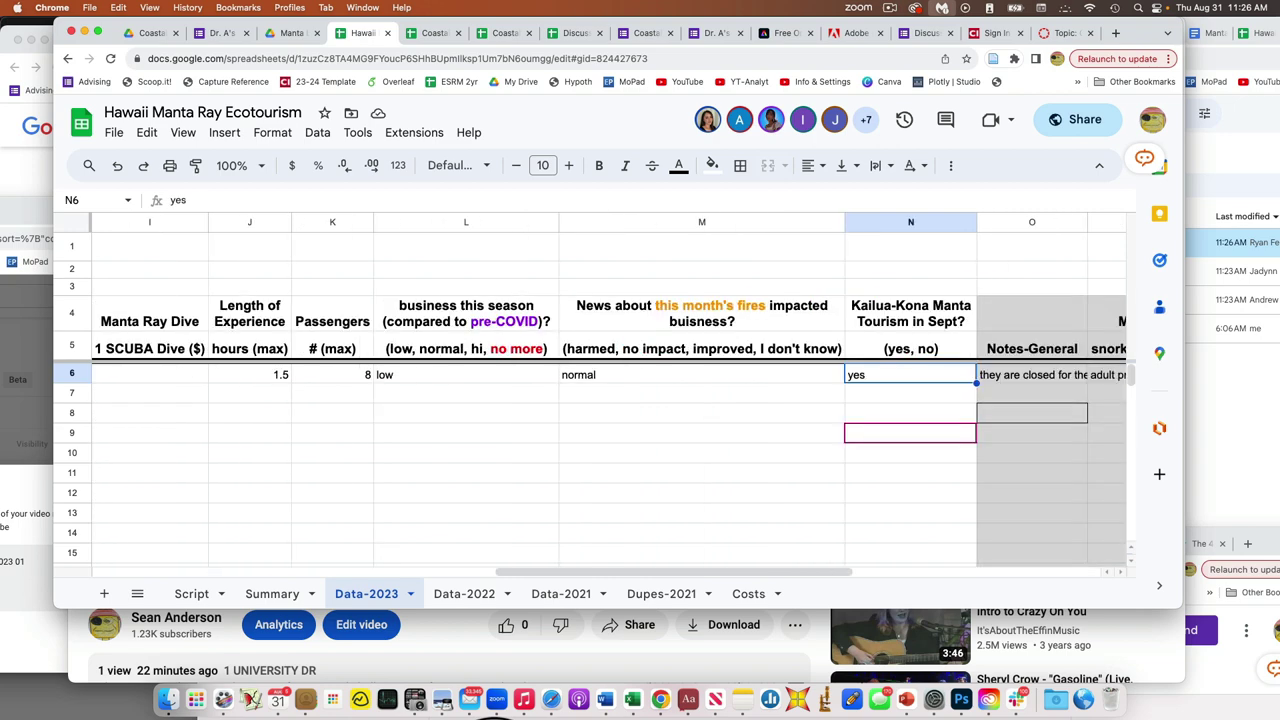
pyautogui.press('Left')
pyautogui.press('Left')
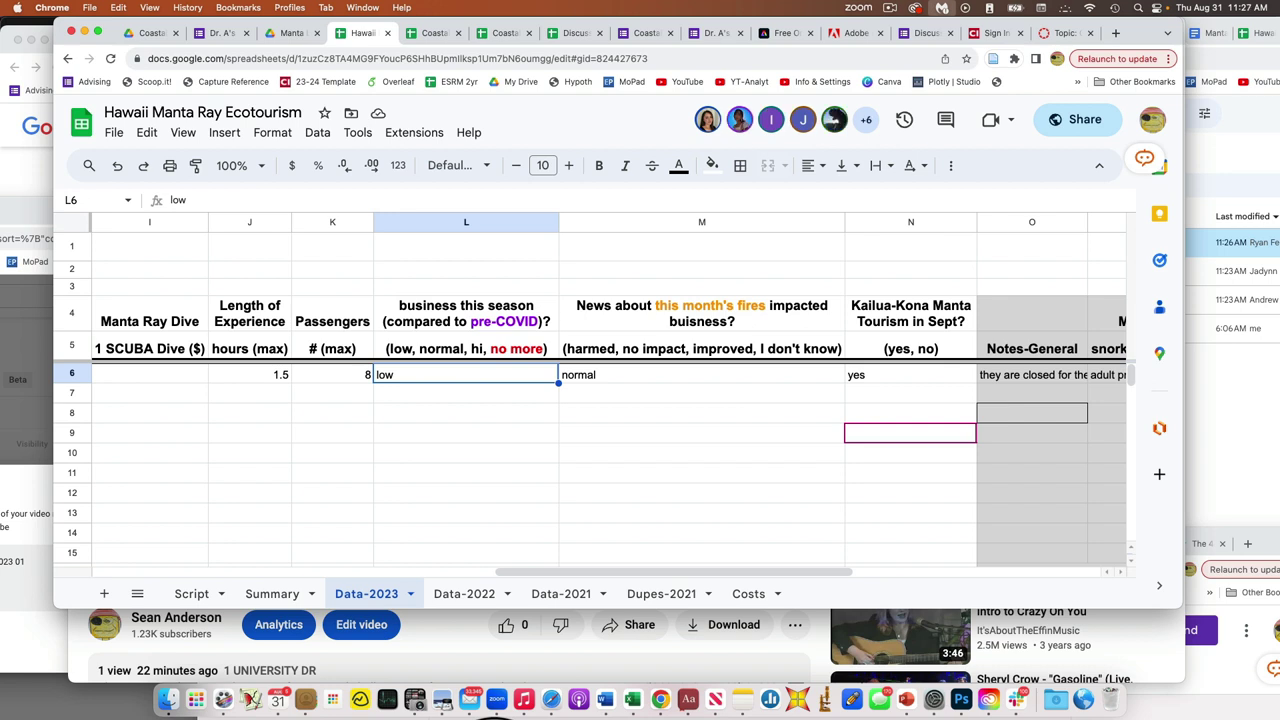
pyautogui.click(784, 382)
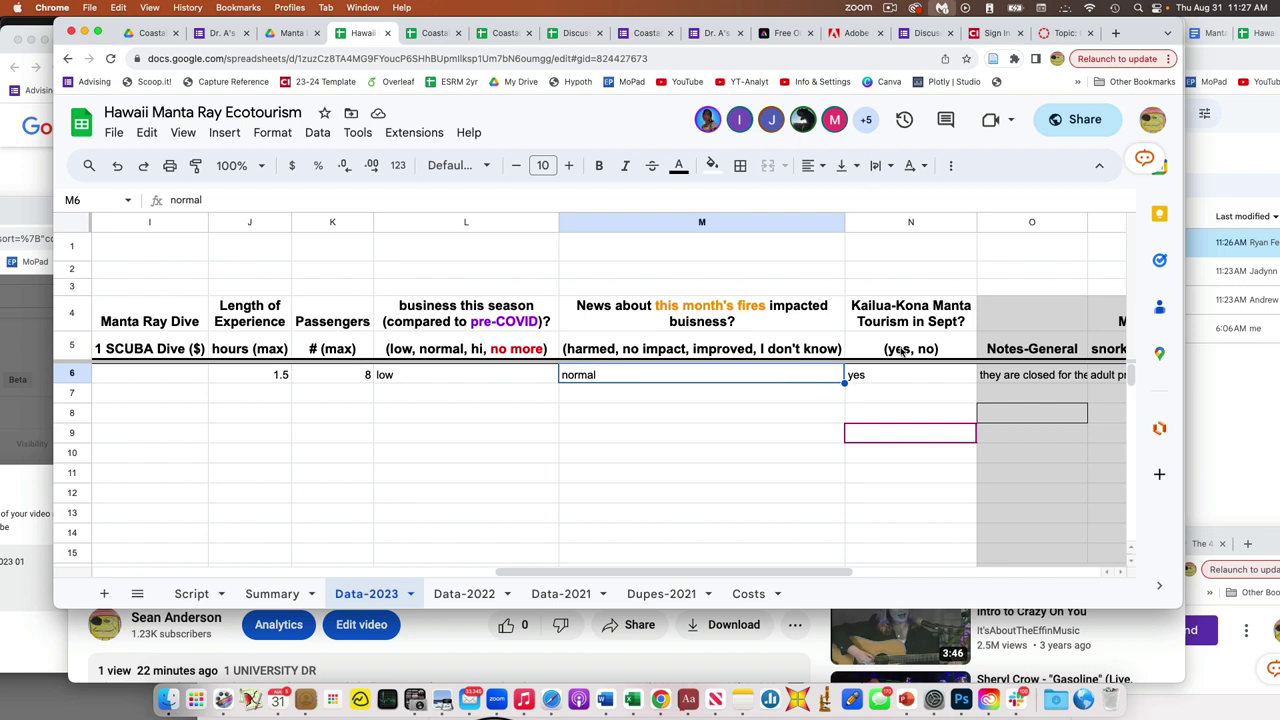
pyautogui.click(912, 221)
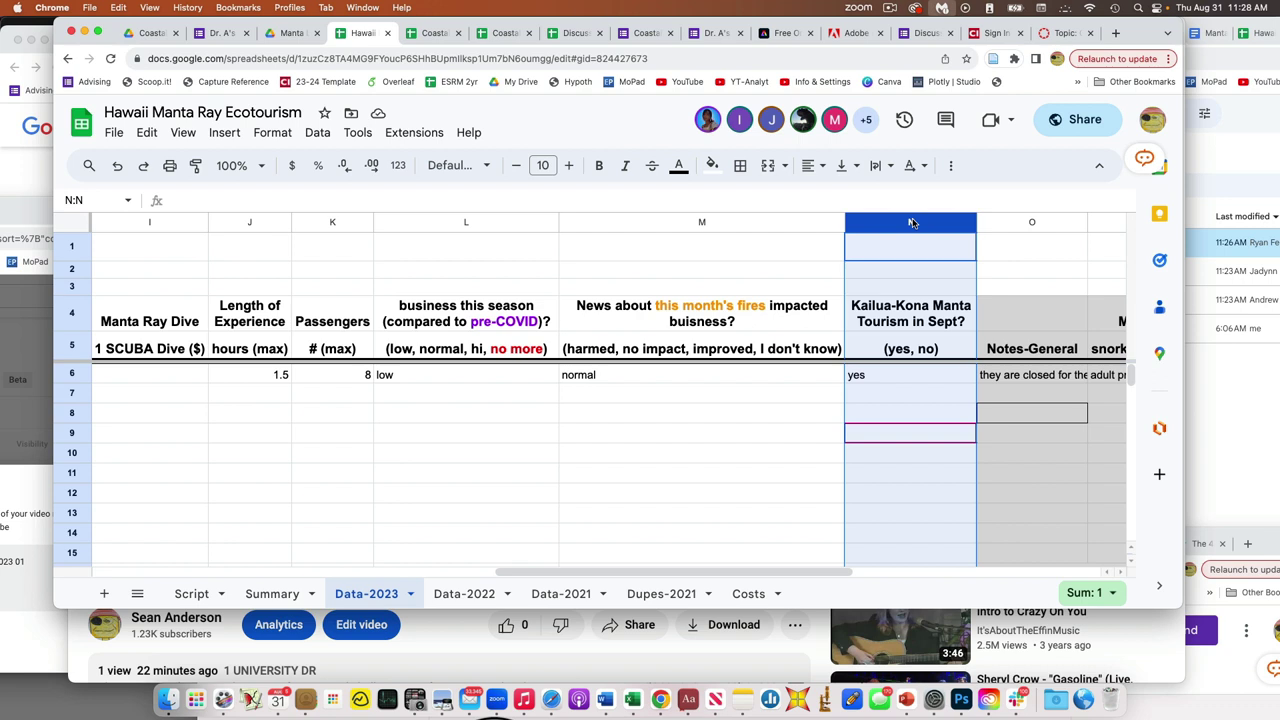
# Highlight rows 7 and 8 as one student's assignment, and look through the operator rows below for entries already filled in.
pyautogui.moveTo(85, 396); pyautogui.dragTo(81, 412)
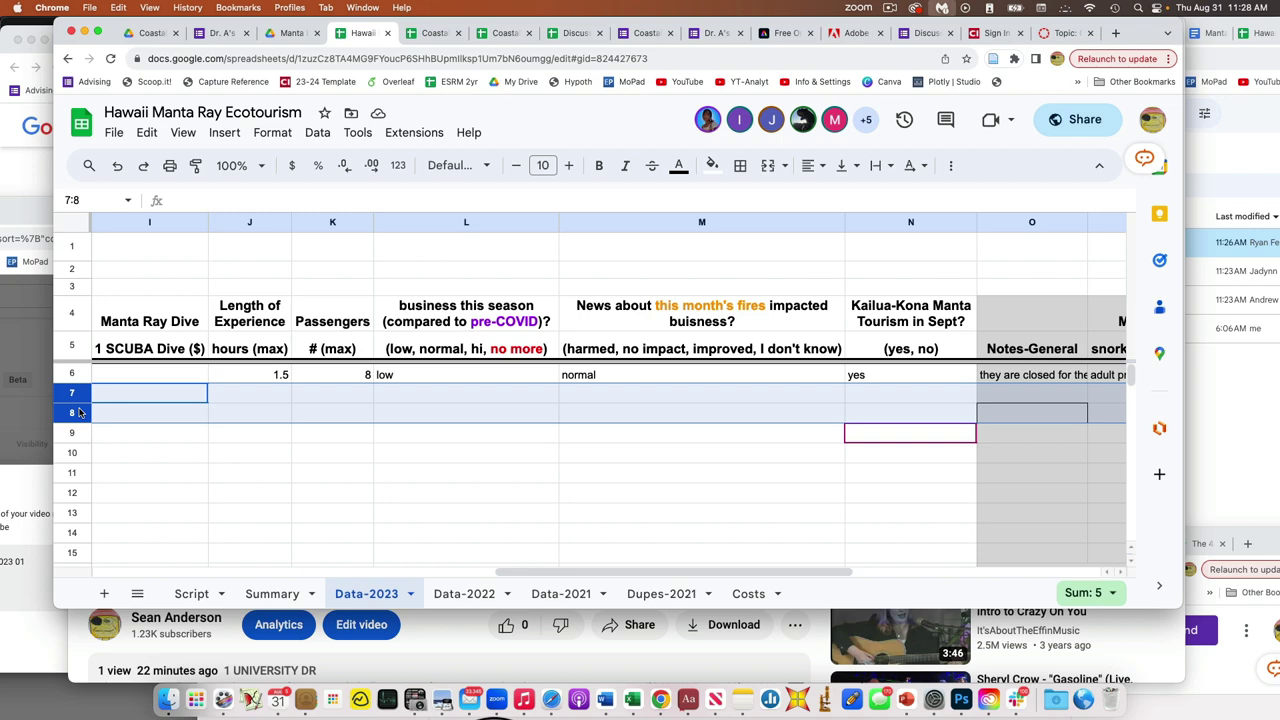
pyautogui.hscroll(-10, 150, 430)
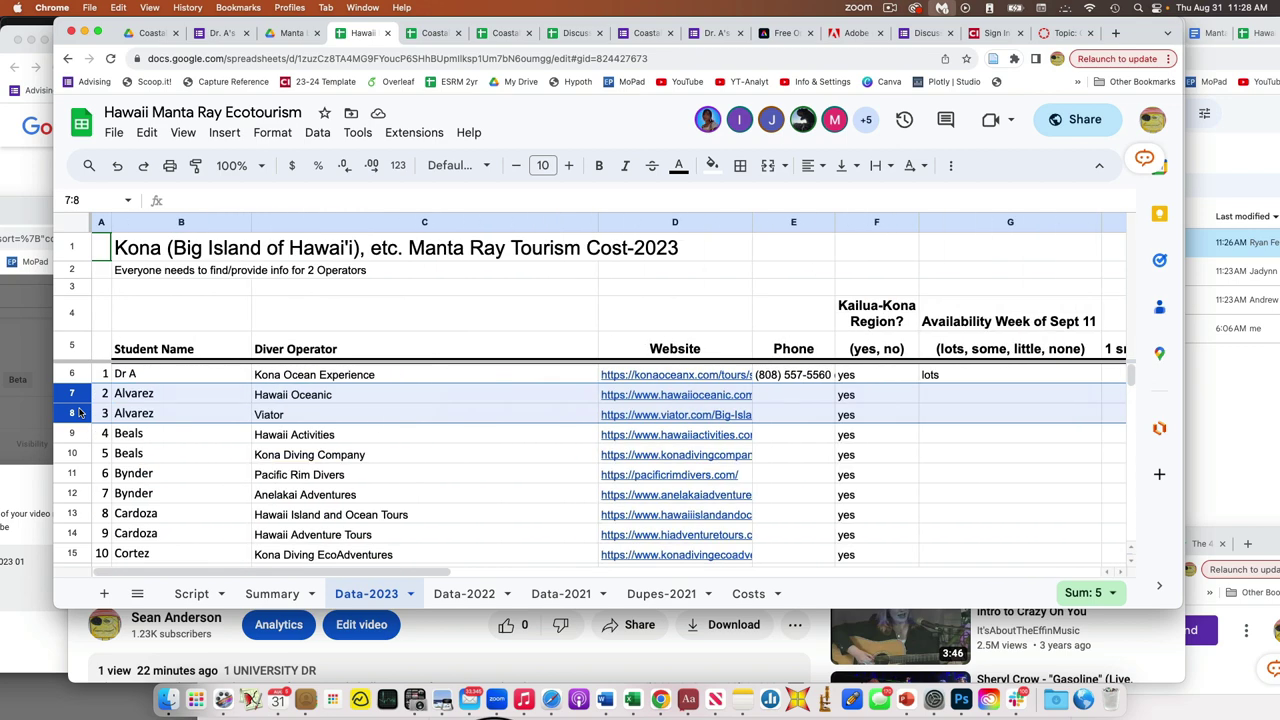
pyautogui.scroll(-4, 232, 441)
pyautogui.scroll(-4, 371, 455)
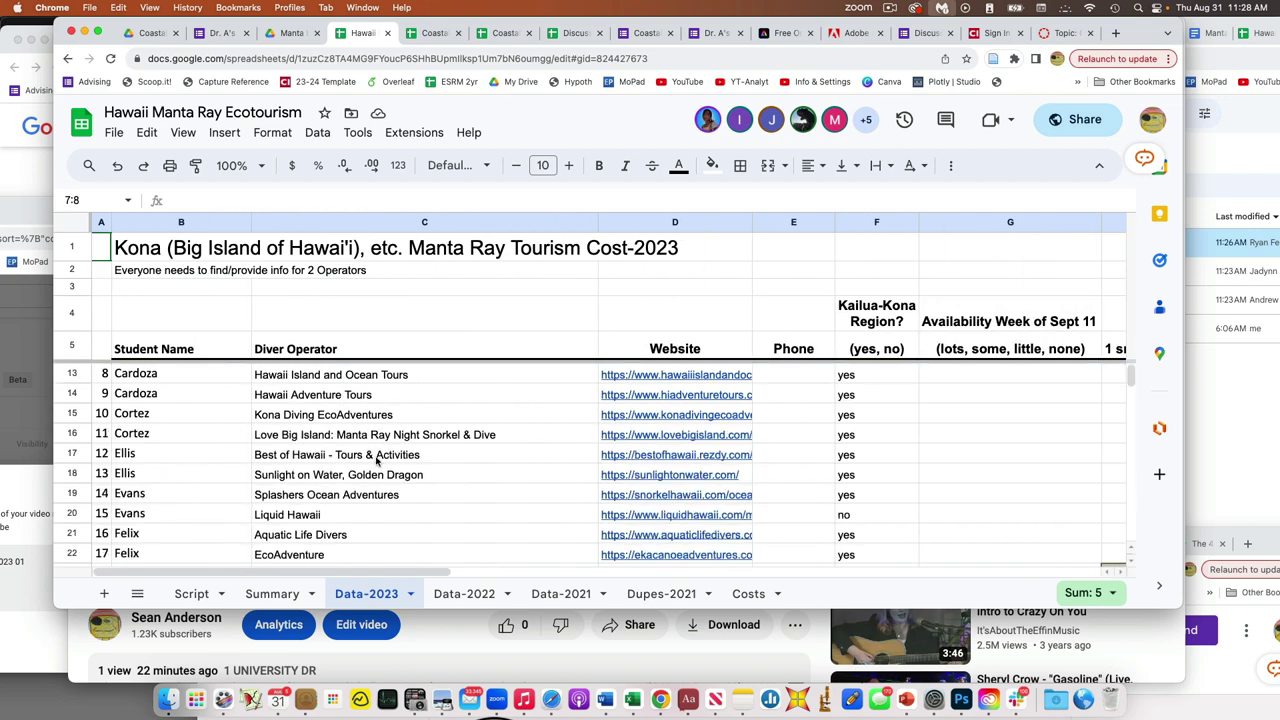
pyautogui.hscroll(1, 376, 461)
pyautogui.hscroll(2, 440, 460)
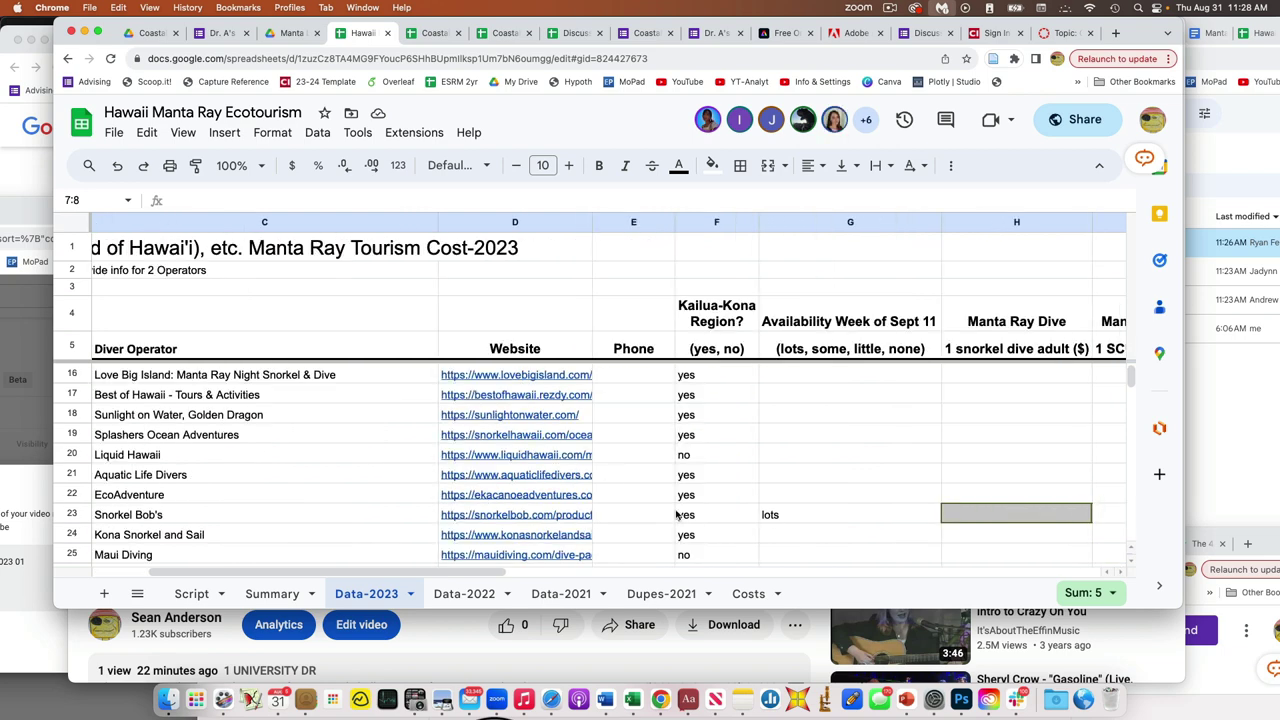
pyautogui.hscroll(8, 690, 520)
pyautogui.hscroll(-9, 690, 520)
pyautogui.scroll(-2, 690, 520)
pyautogui.scroll(-3, 690, 518)
pyautogui.hscroll(4, 760, 480)
pyautogui.scroll(-4, 860, 450)
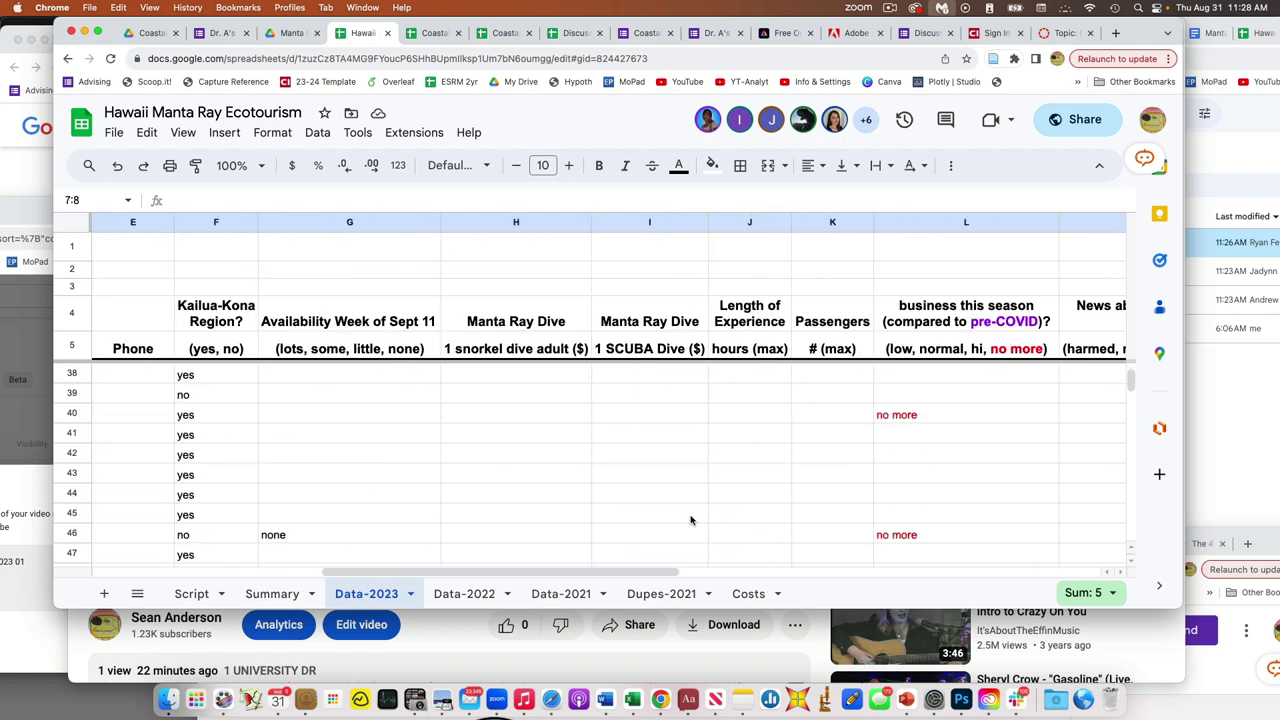
# Check the business-this-season entry in row 40 and the student and operator assignments near the end of the list.
pyautogui.click(912, 424)
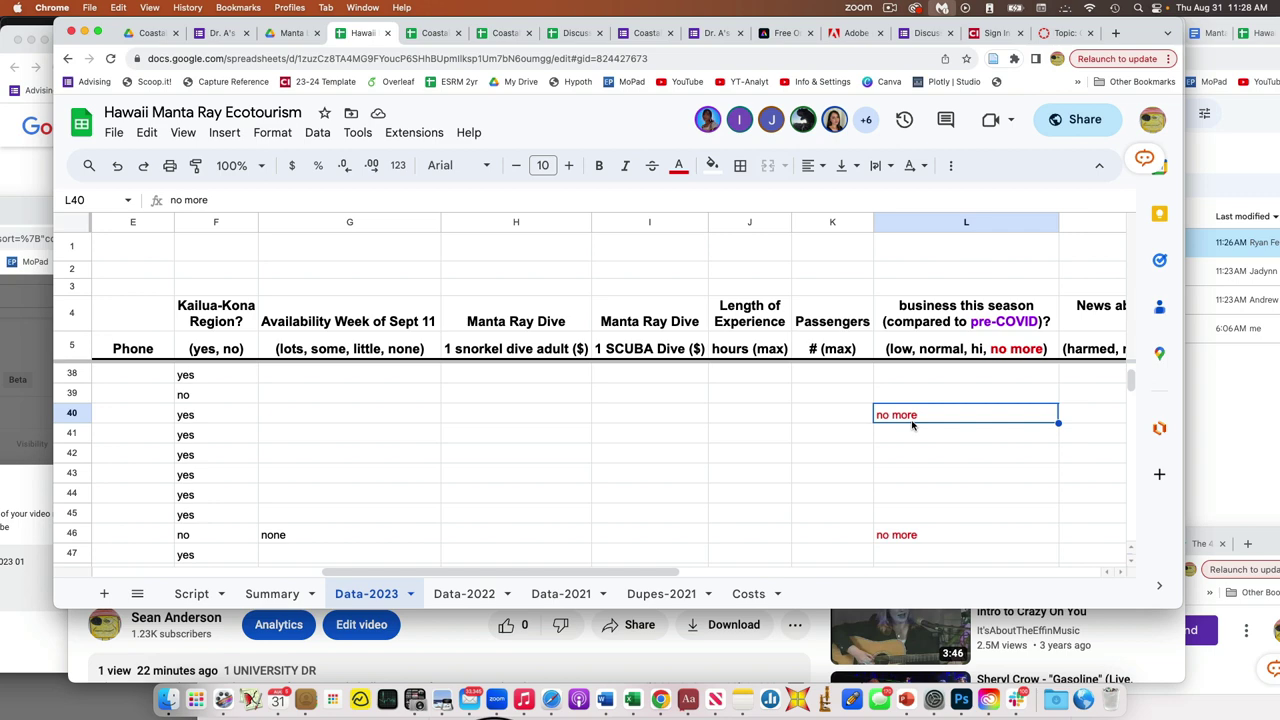
pyautogui.hscroll(-5, 912, 425)
pyautogui.scroll(-8, 912, 425)
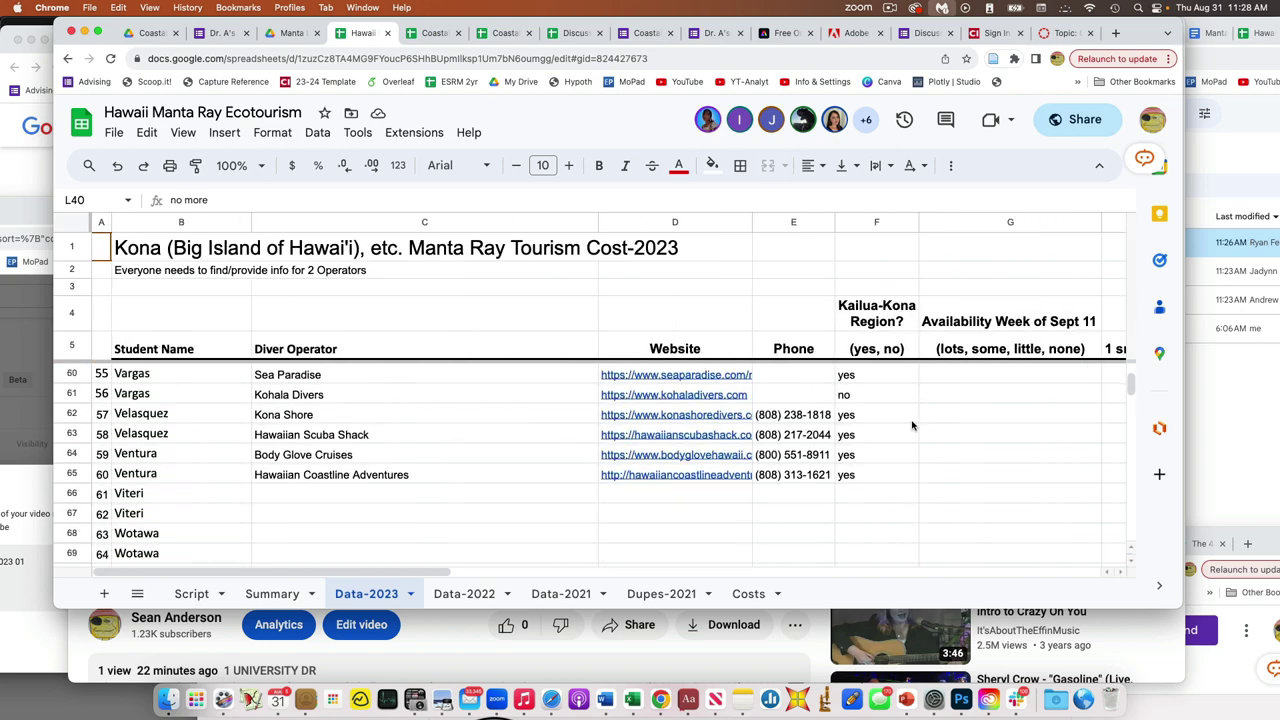
# Highlight the student names in rows 66 to 69 that have no operators listed beside them.
pyautogui.scroll(-2, 912, 425)
pyautogui.moveTo(207, 441); pyautogui.dragTo(215, 494)
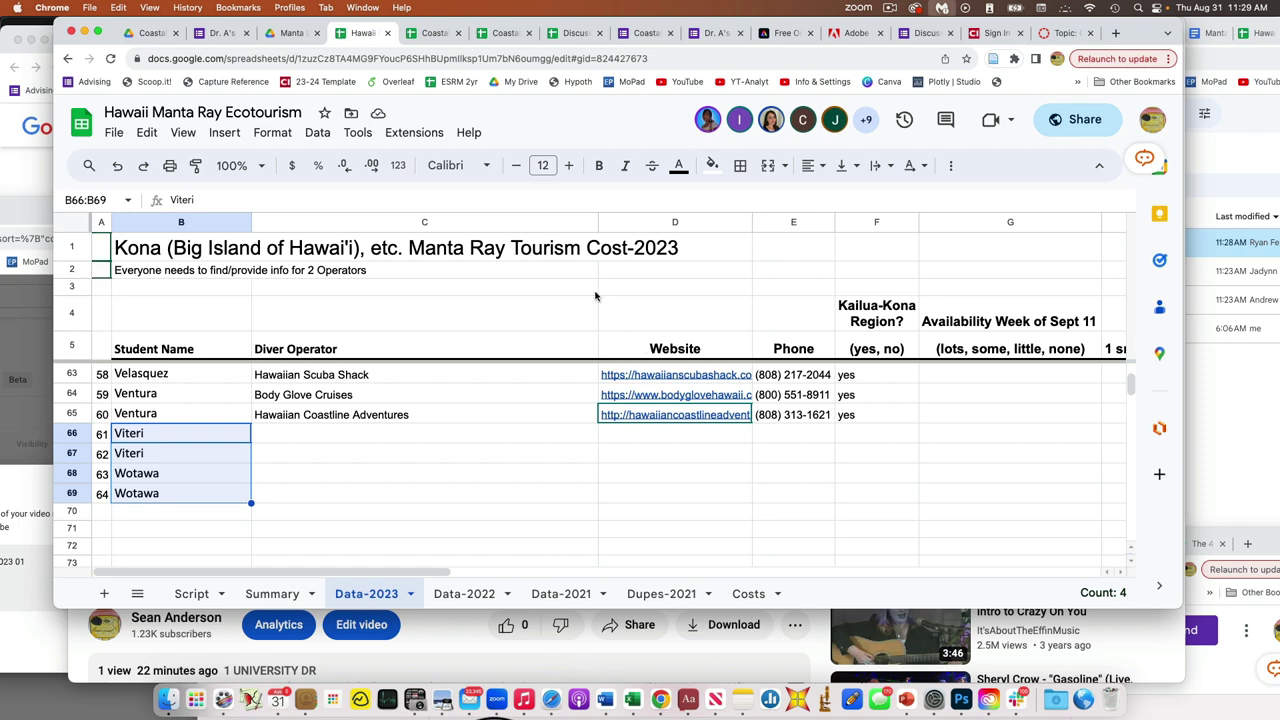
# Open the Manta Parapgraph #1 document from the Manta Lab folder and highlight its instruction about generating a paragraph on fiscal benefits or costs.
pyautogui.click(290, 33)
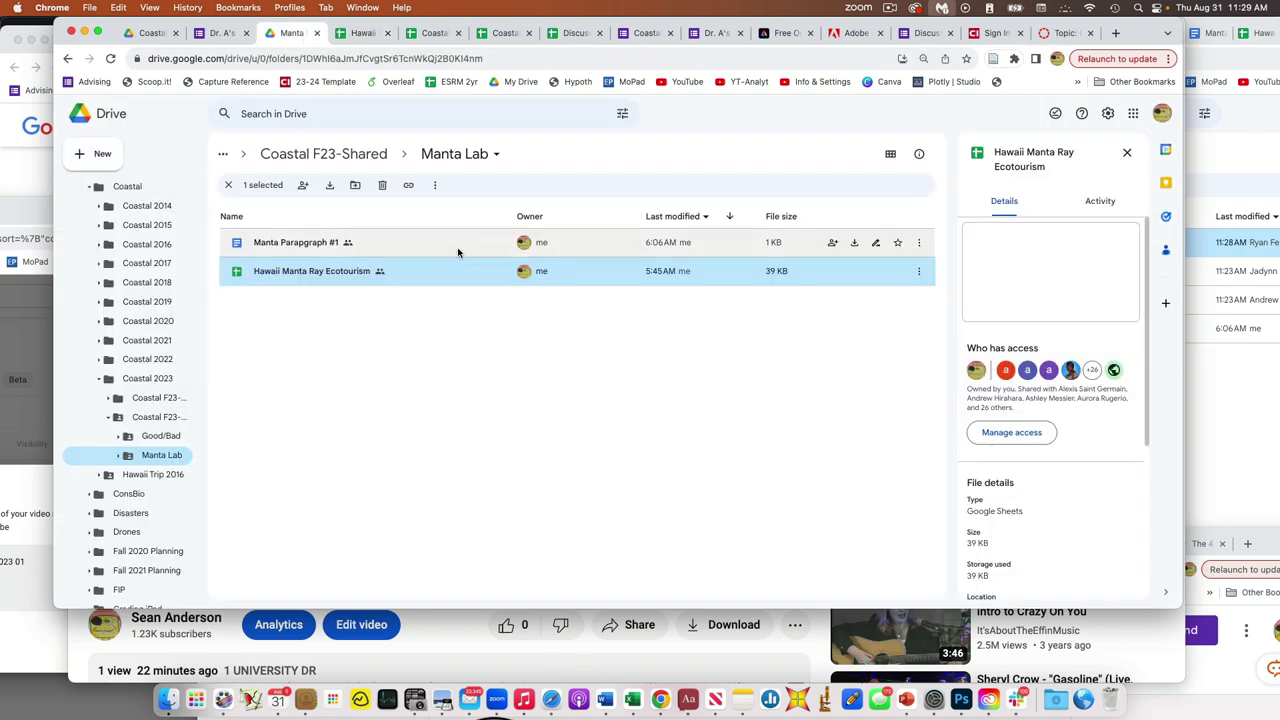
pyautogui.click(409, 314)
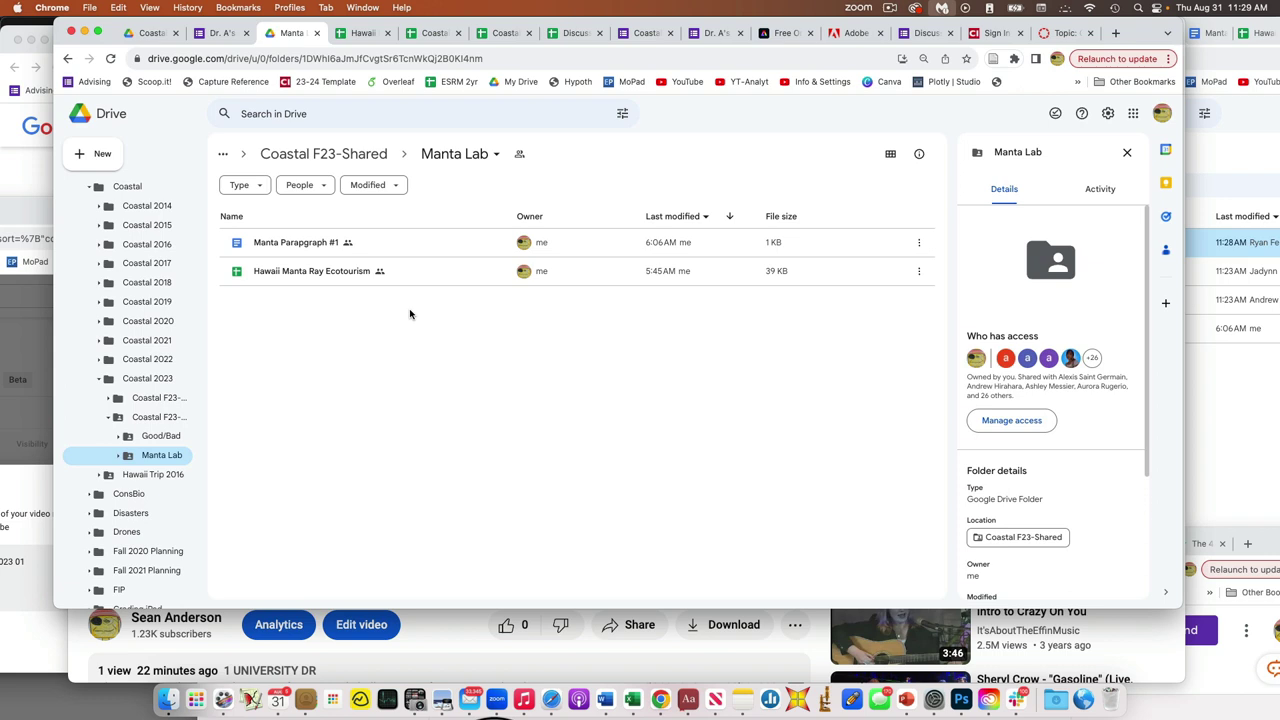
pyautogui.doubleClick(284, 243)
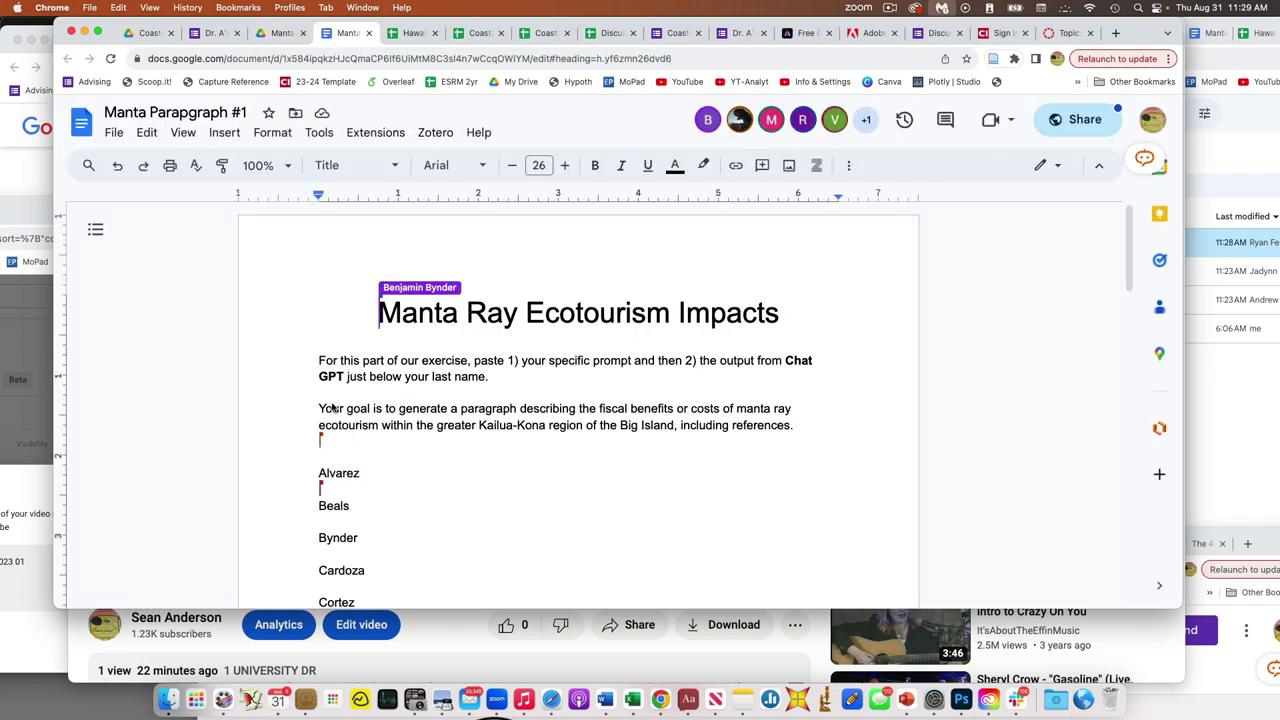
pyautogui.scroll(-1, 400, 396)
pyautogui.scroll(-1, 386, 396)
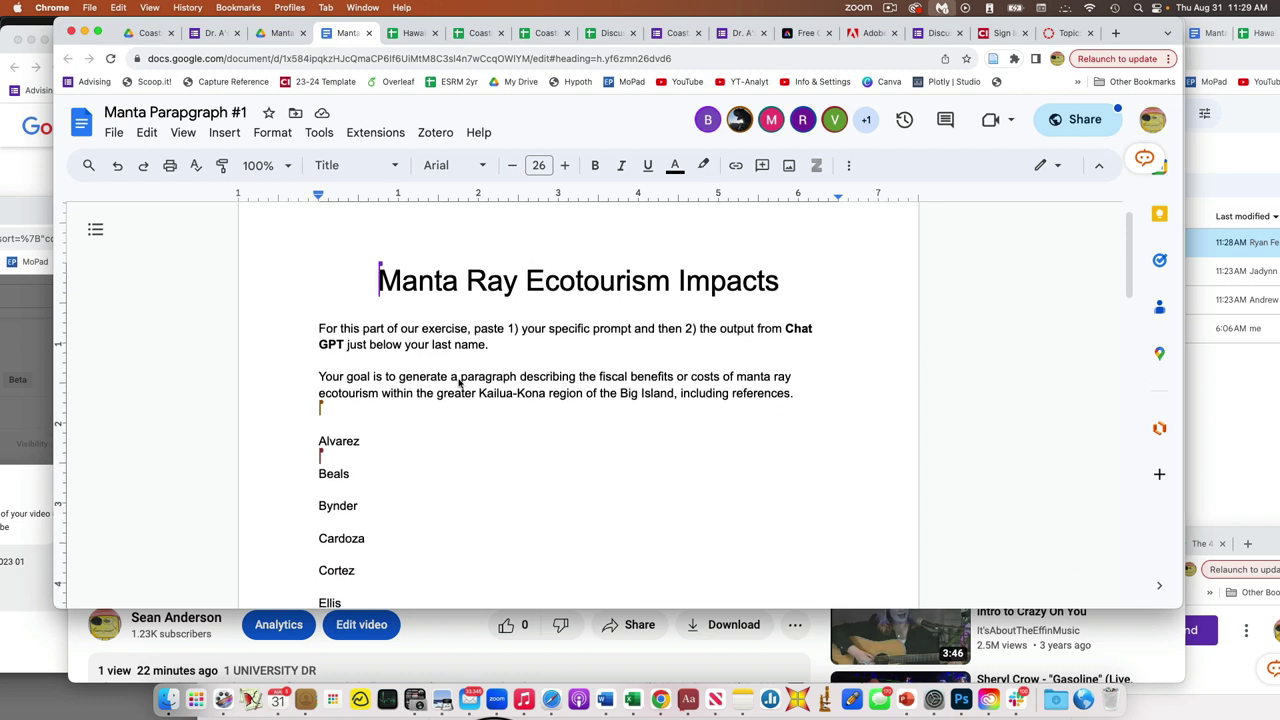
pyautogui.moveTo(457, 376); pyautogui.dragTo(797, 421)
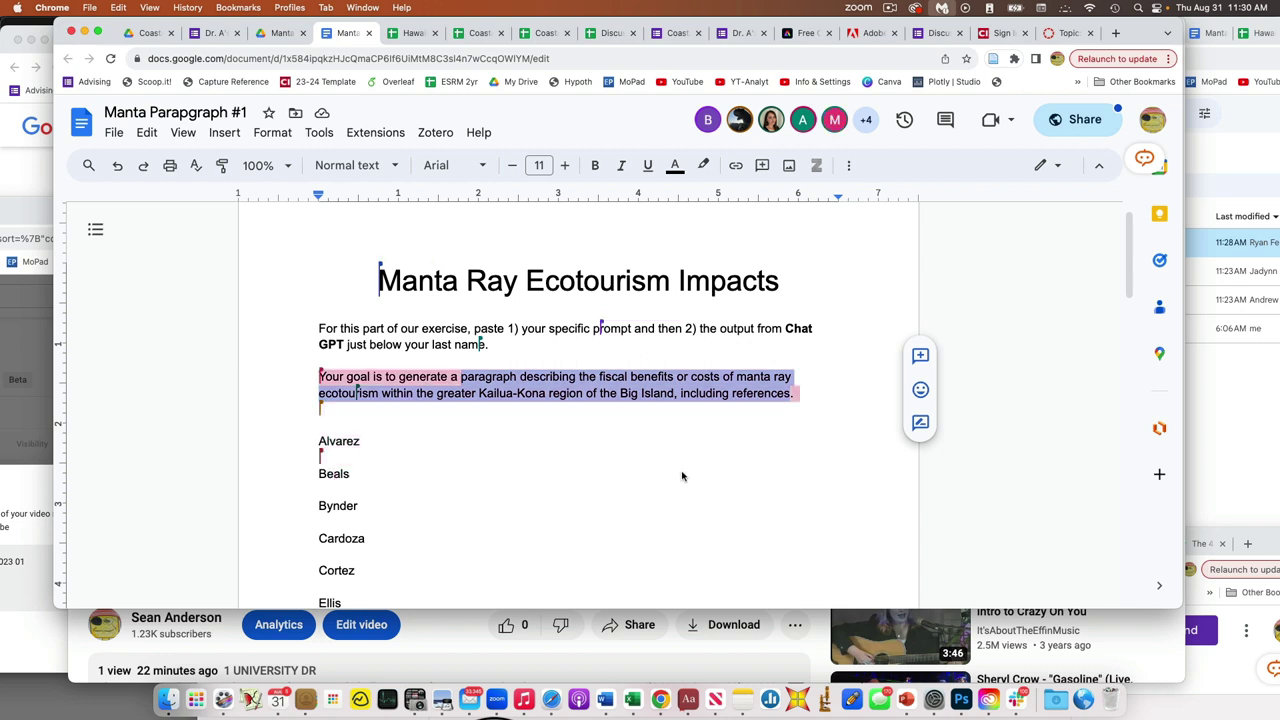
# Add a blank line below the student's last name in the sixth list position after the first student's, just above the next name.
pyautogui.scroll(-5, 683, 474)
pyautogui.click(348, 381)
pyautogui.press('Return')
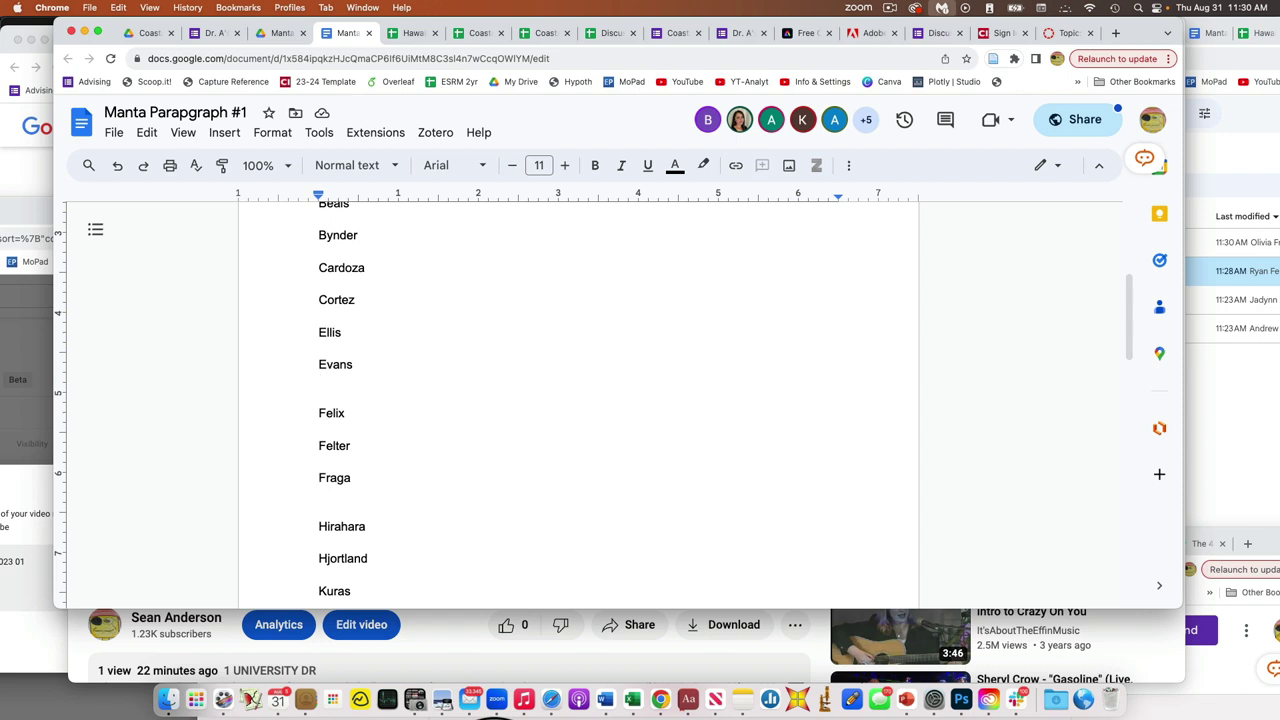
# Check the ESRM 462 class roster in Excel, and return to the Hawaii Manta Ray Ecotourism spreadsheet in Chrome.
pyautogui.click(636, 700)
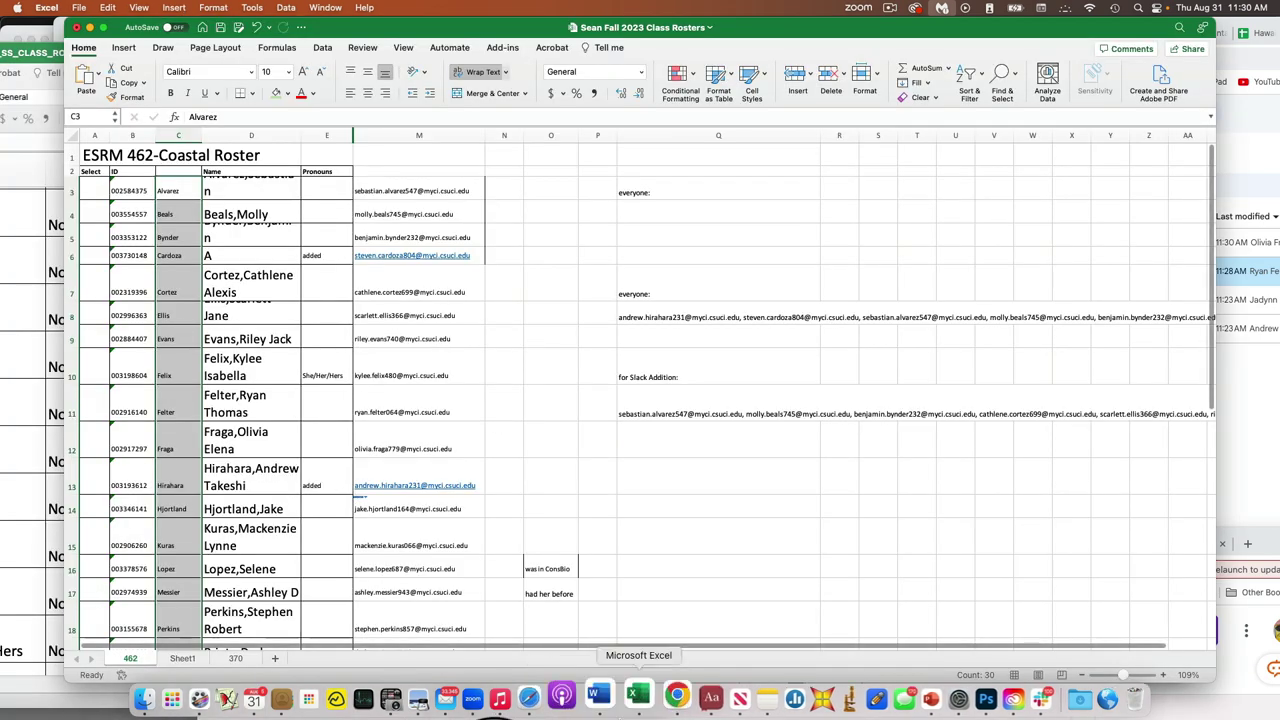
pyautogui.click(664, 697)
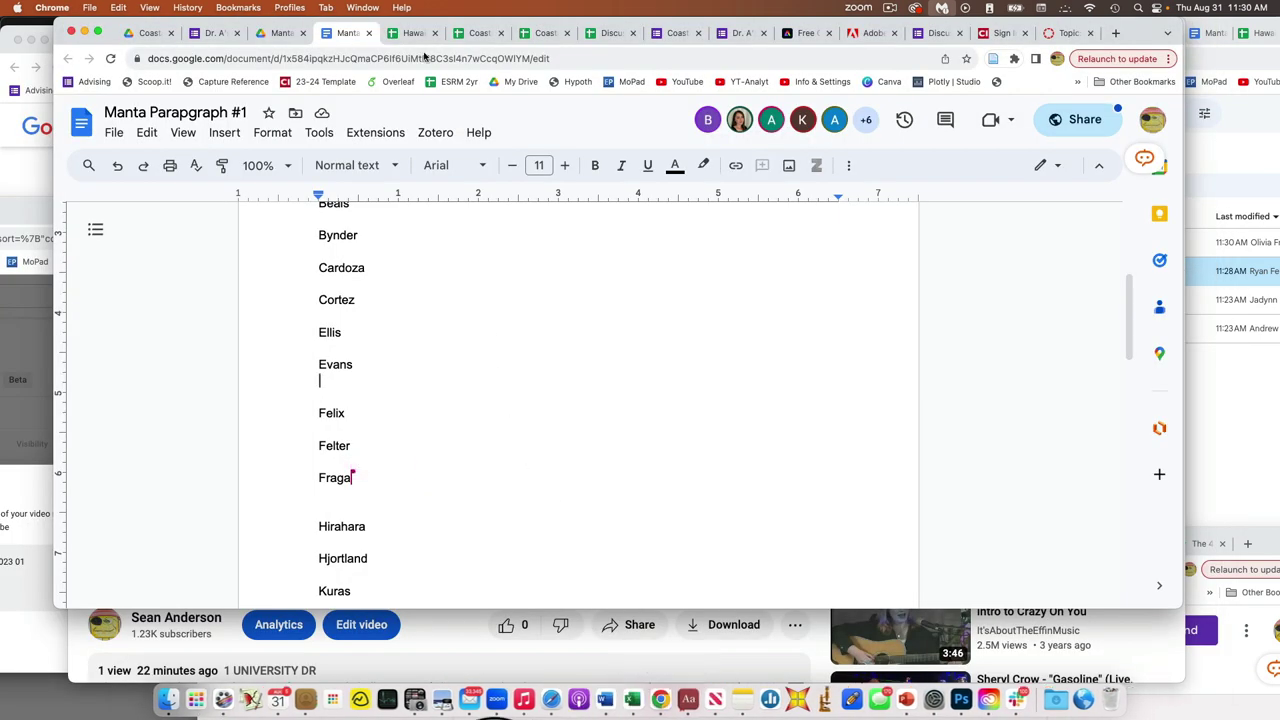
pyautogui.click(285, 30)
pyautogui.click(410, 33)
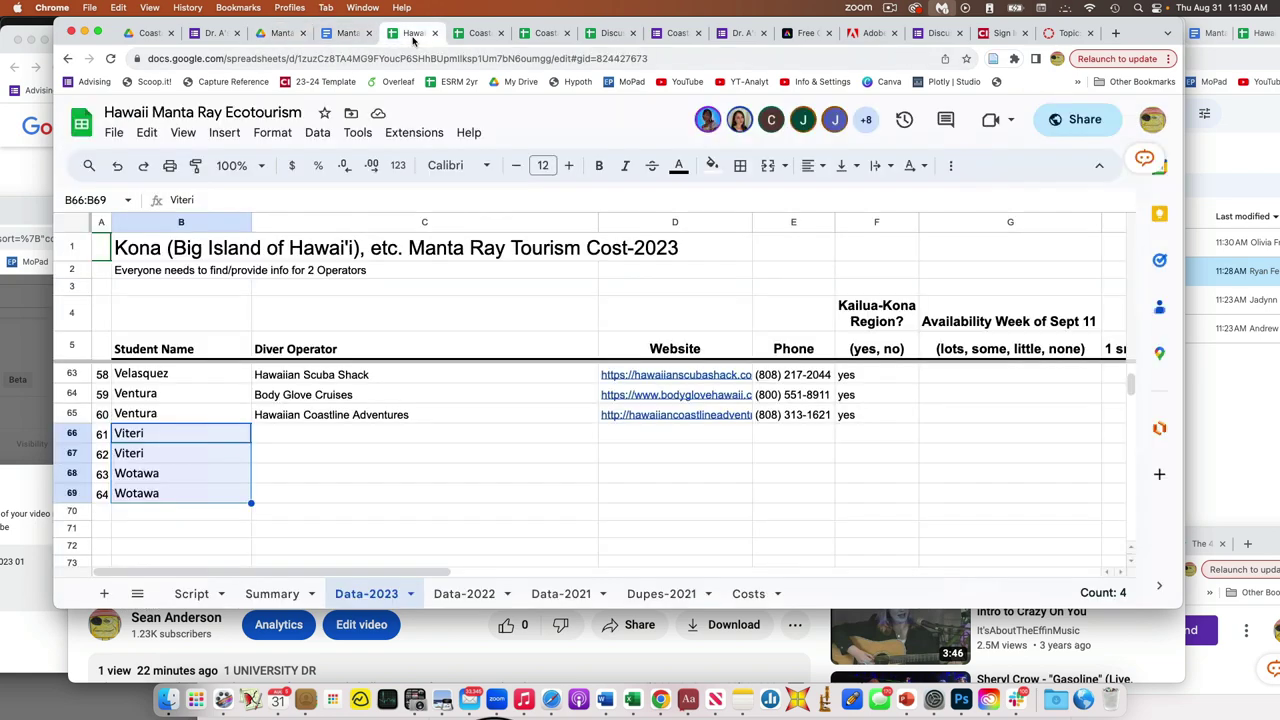
# Review the Script sheet's call questions on rates, boat size and passengers, and experience length in A6, A8 and A10.
pyautogui.click(192, 594)
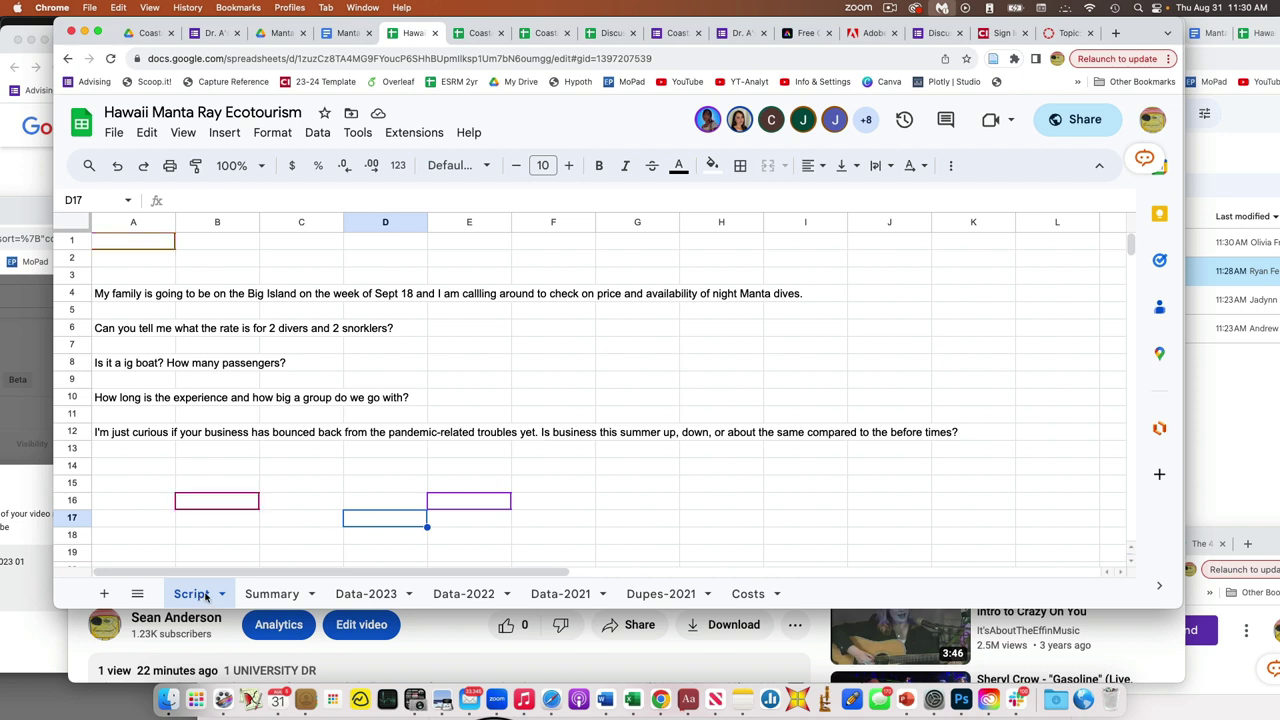
pyautogui.click(126, 334)
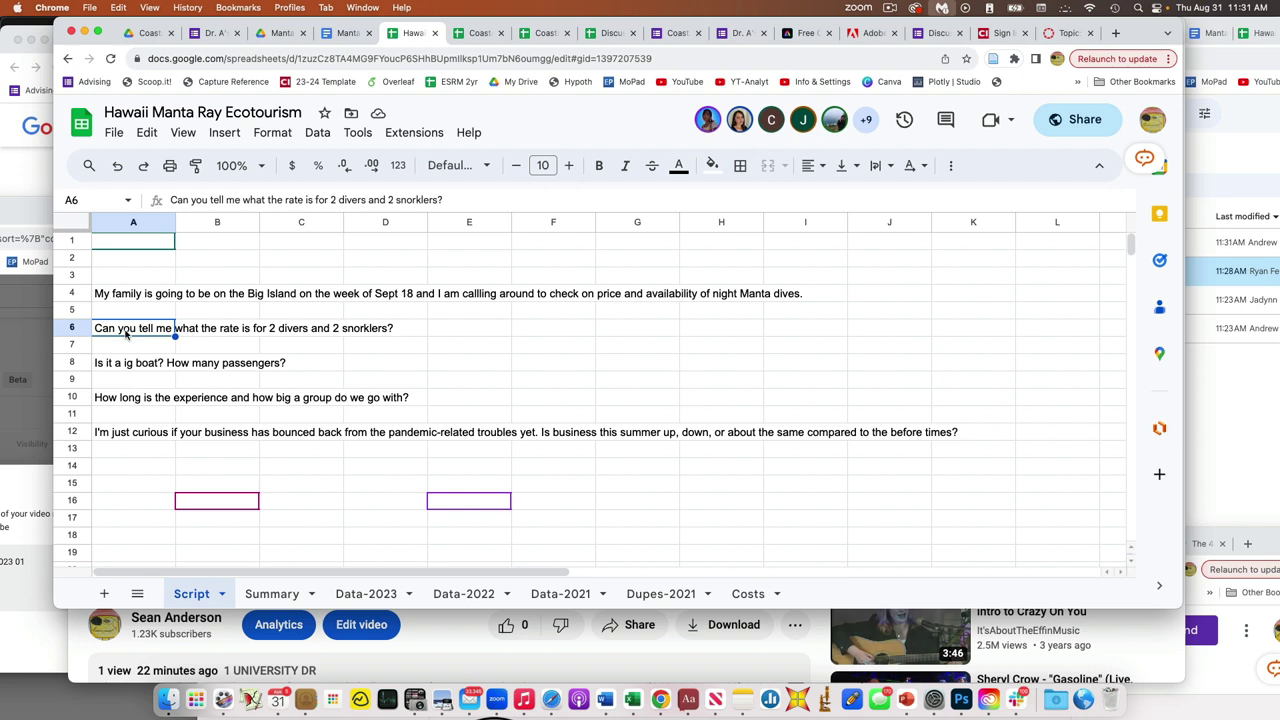
pyautogui.click(133, 397)
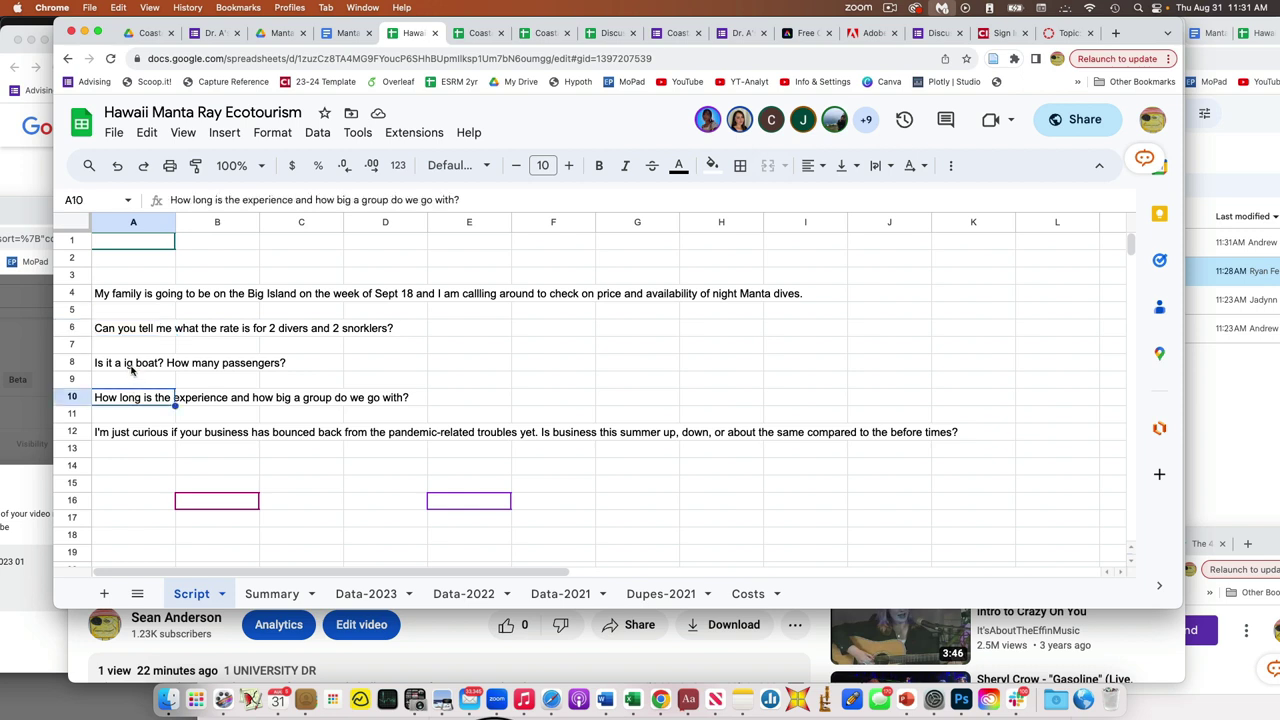
pyautogui.click(133, 364)
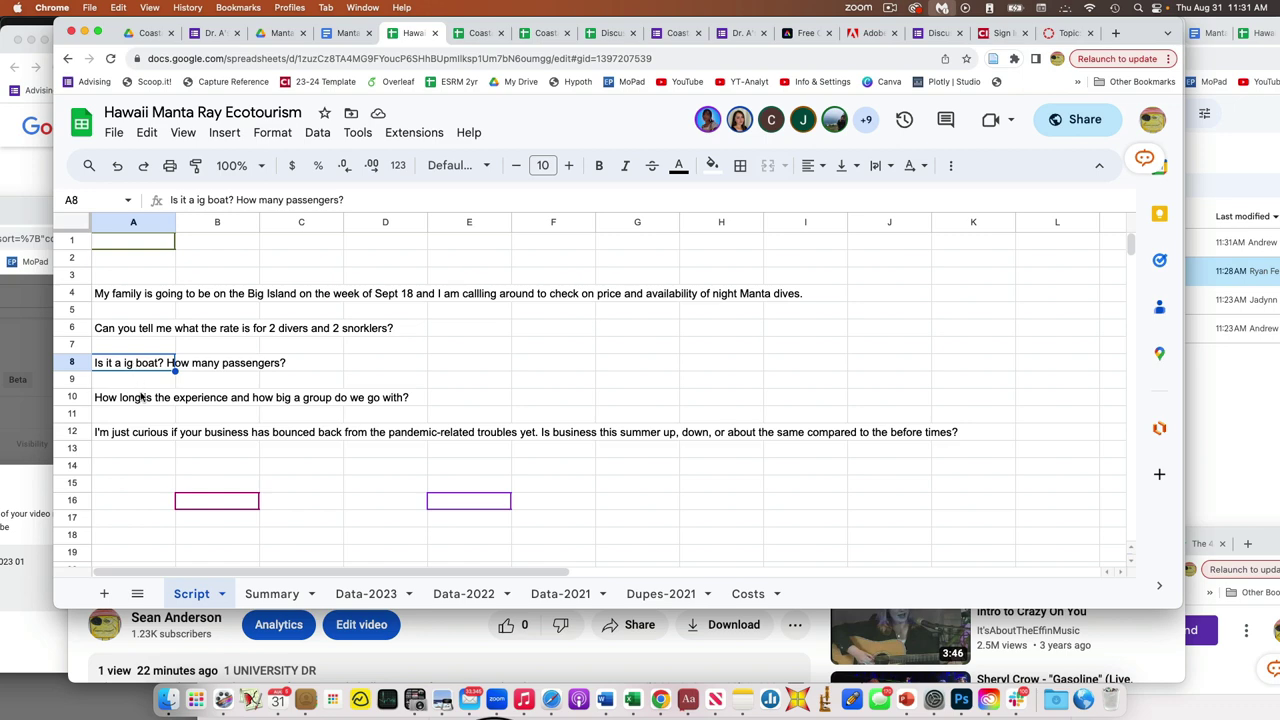
# Look through the Other regions list of countries and manta sites below the student rows on the Data-2023 sheet.
pyautogui.click(362, 594)
pyautogui.scroll(-5, 438, 466)
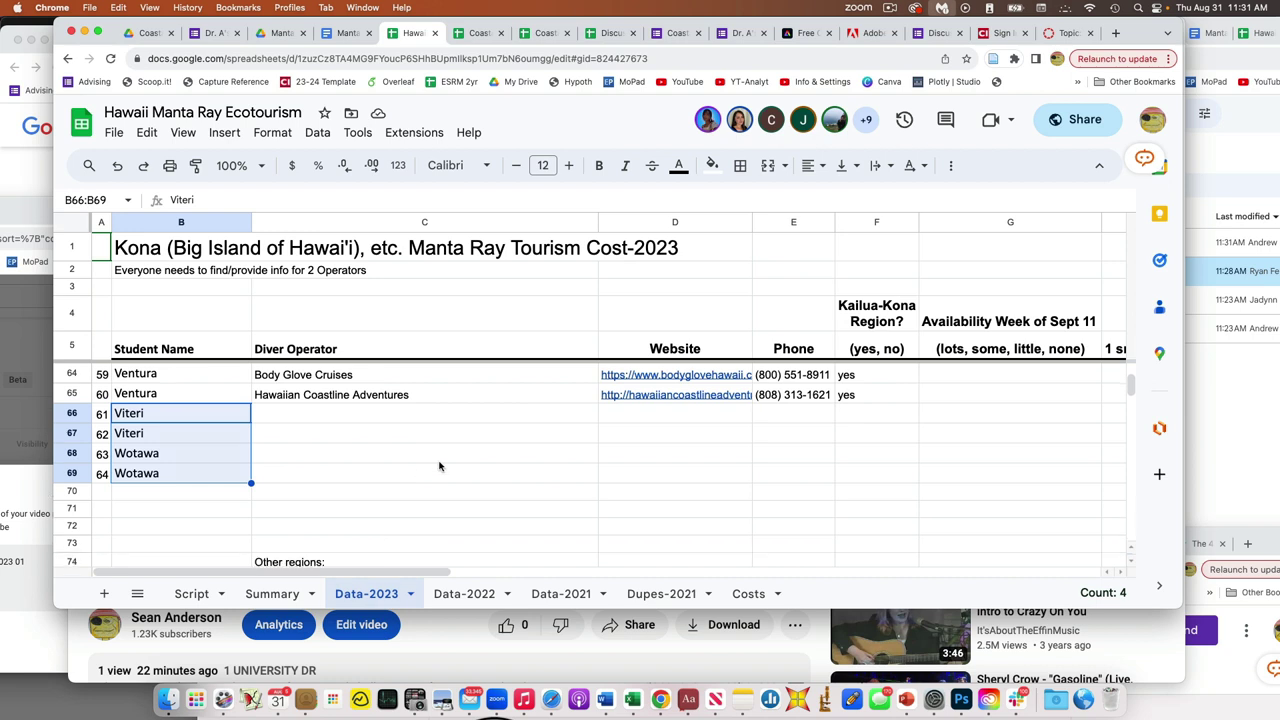
pyautogui.scroll(-2, 438, 466)
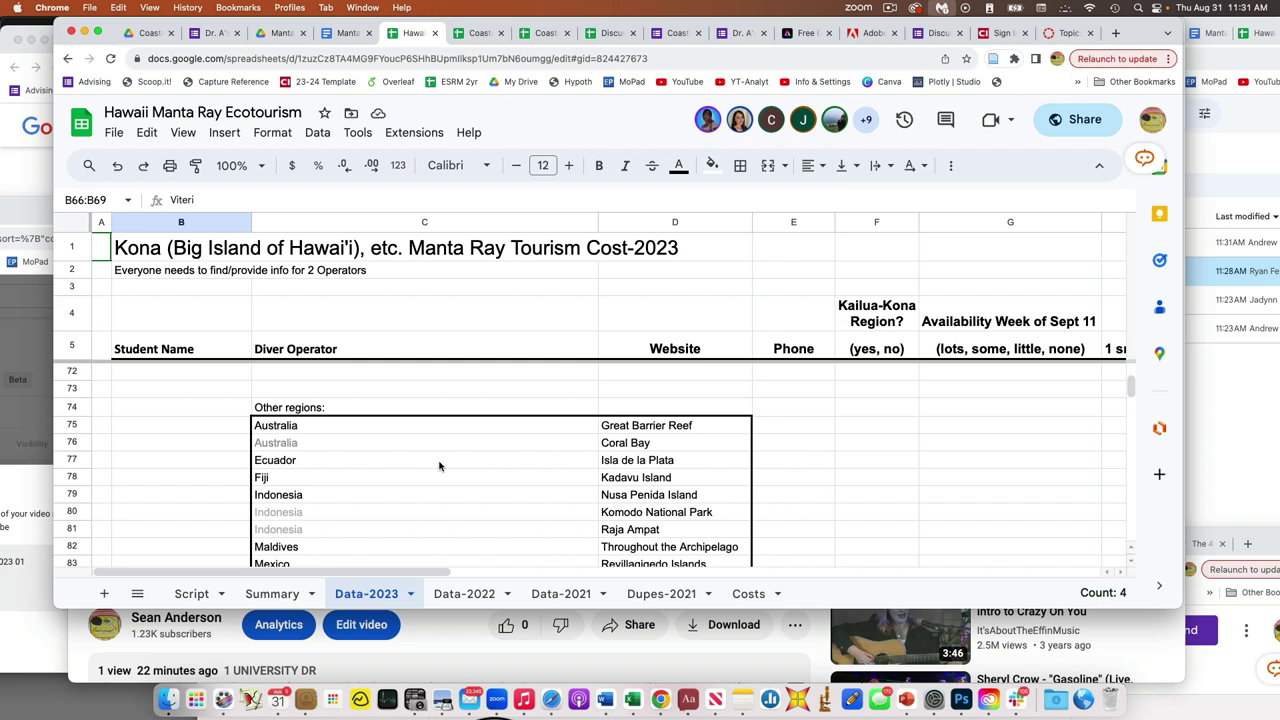
pyautogui.scroll(-4, 439, 466)
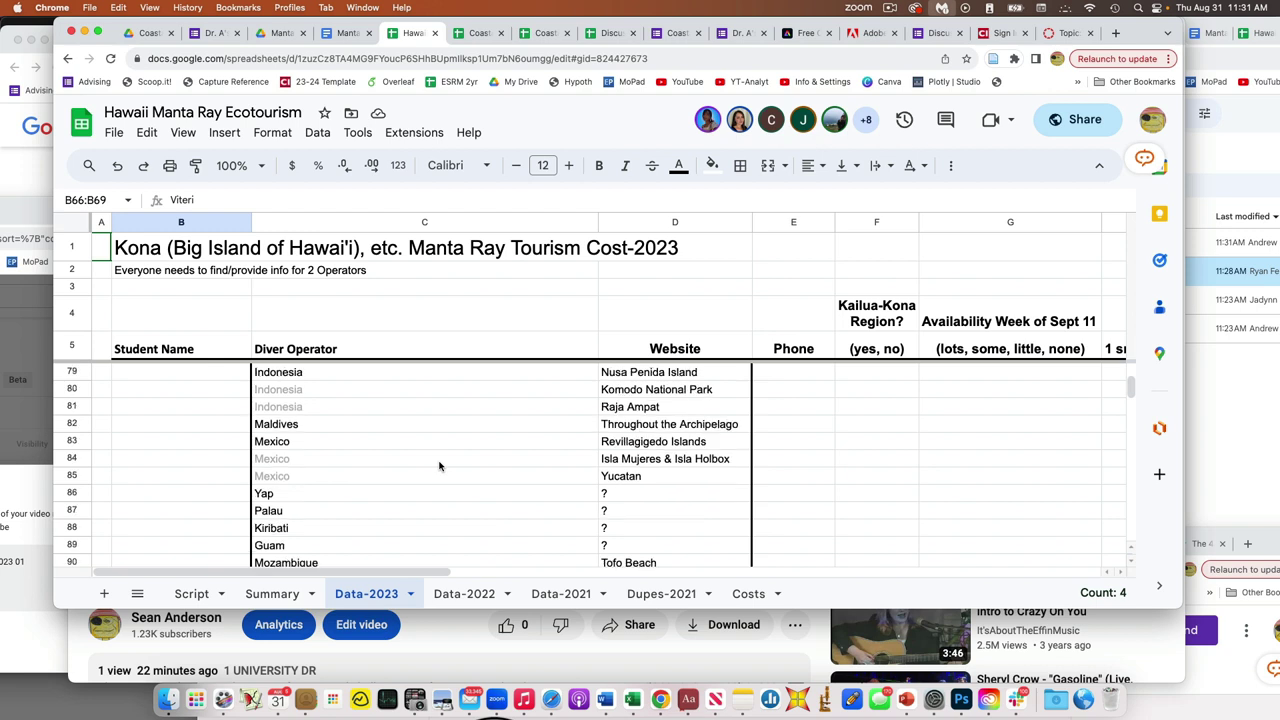
pyautogui.scroll(-2, 439, 466)
pyautogui.scroll(3, 439, 466)
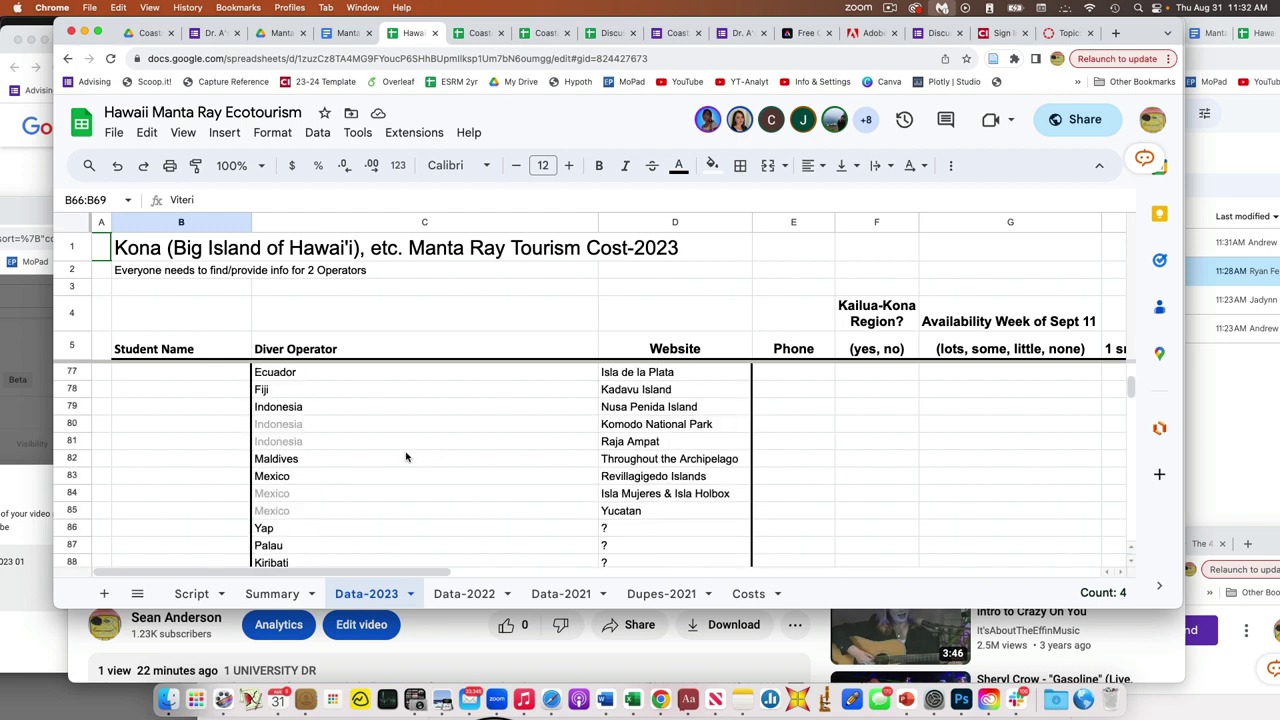
# Inspect the Mexico and Indonesia entries in the Other regions list, and highlight the Indonesia countries and sites in C79:D81.
pyautogui.click(340, 412)
pyautogui.click(342, 481)
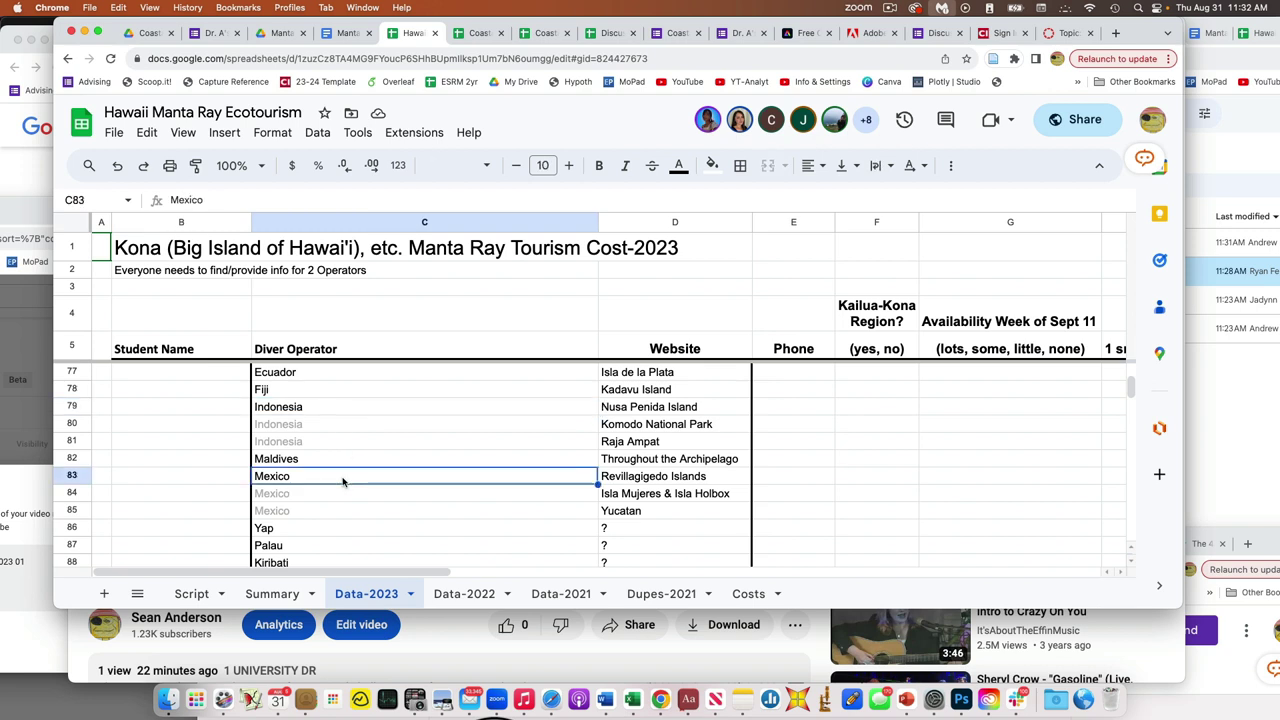
pyautogui.scroll(-2, 342, 481)
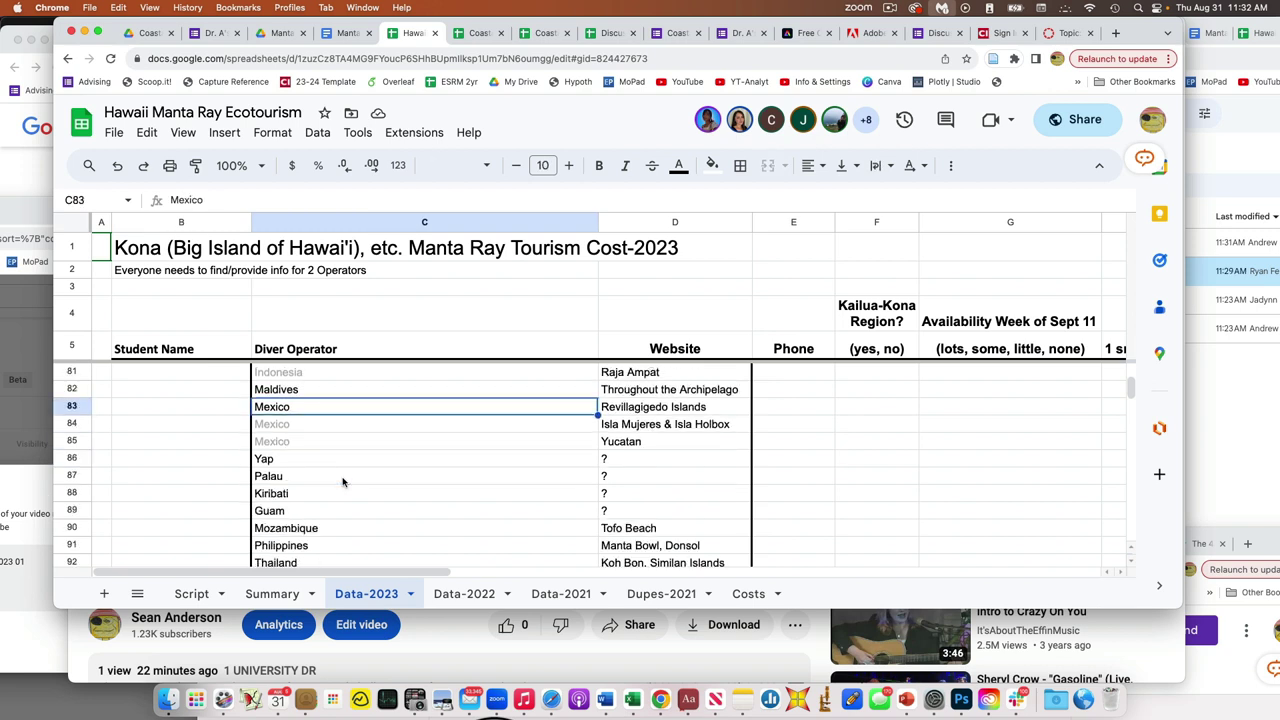
pyautogui.scroll(2, 342, 481)
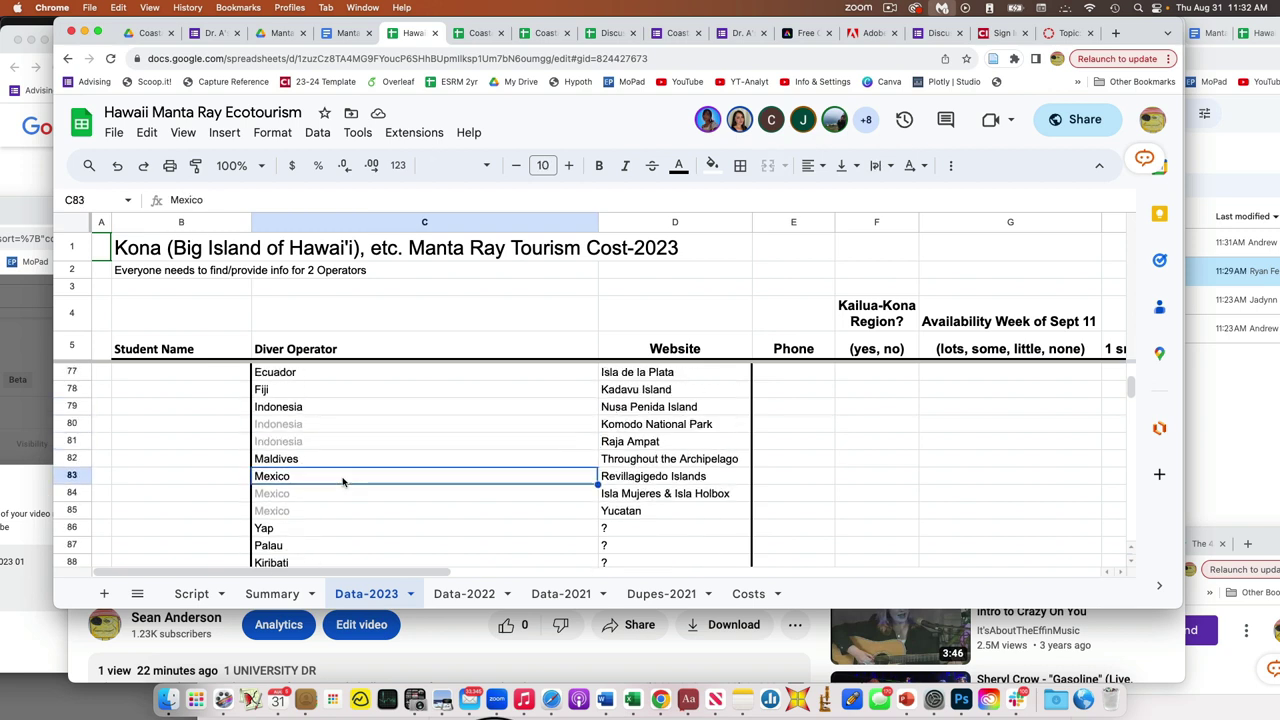
pyautogui.click(324, 410)
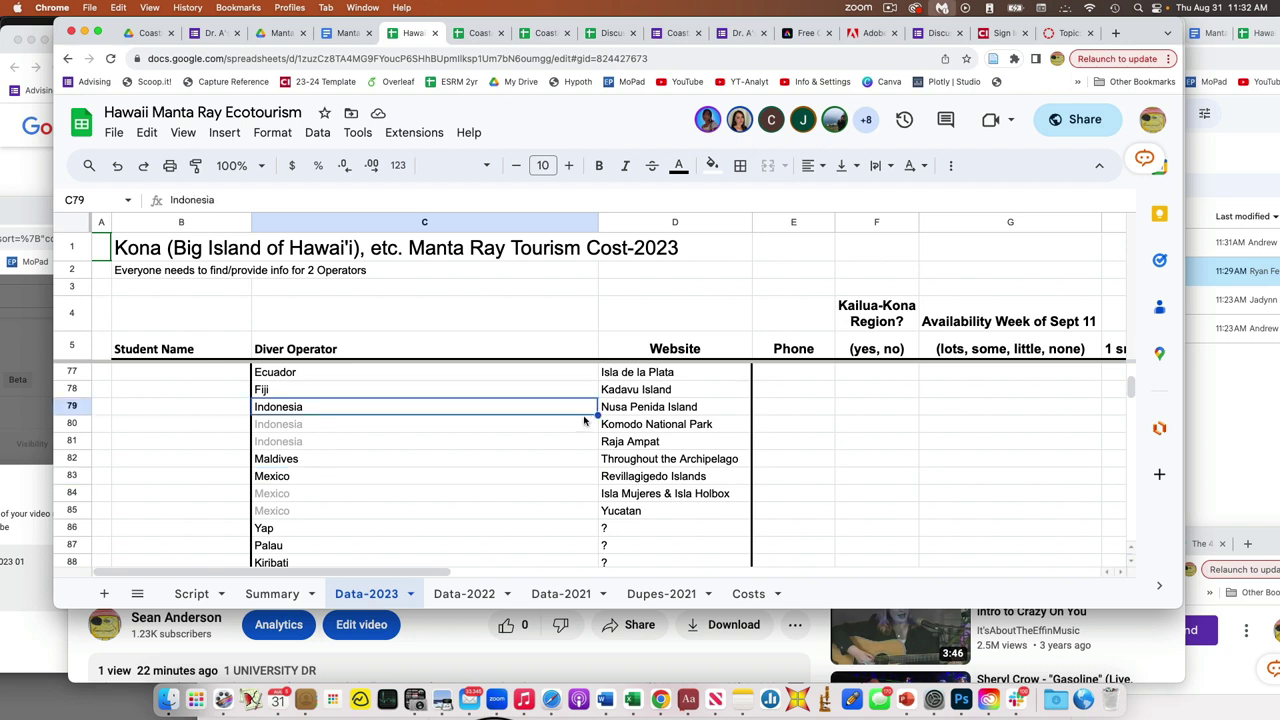
pyautogui.click(634, 441)
pyautogui.moveTo(632, 441); pyautogui.dragTo(582, 416)
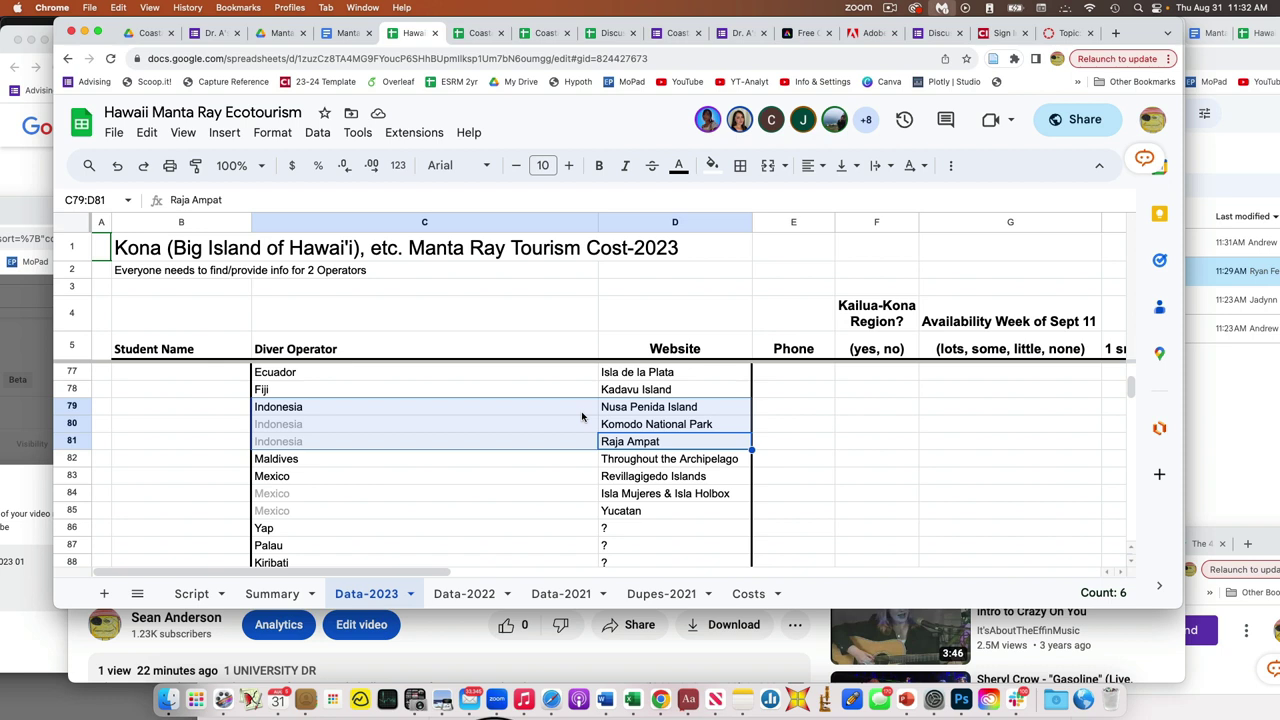